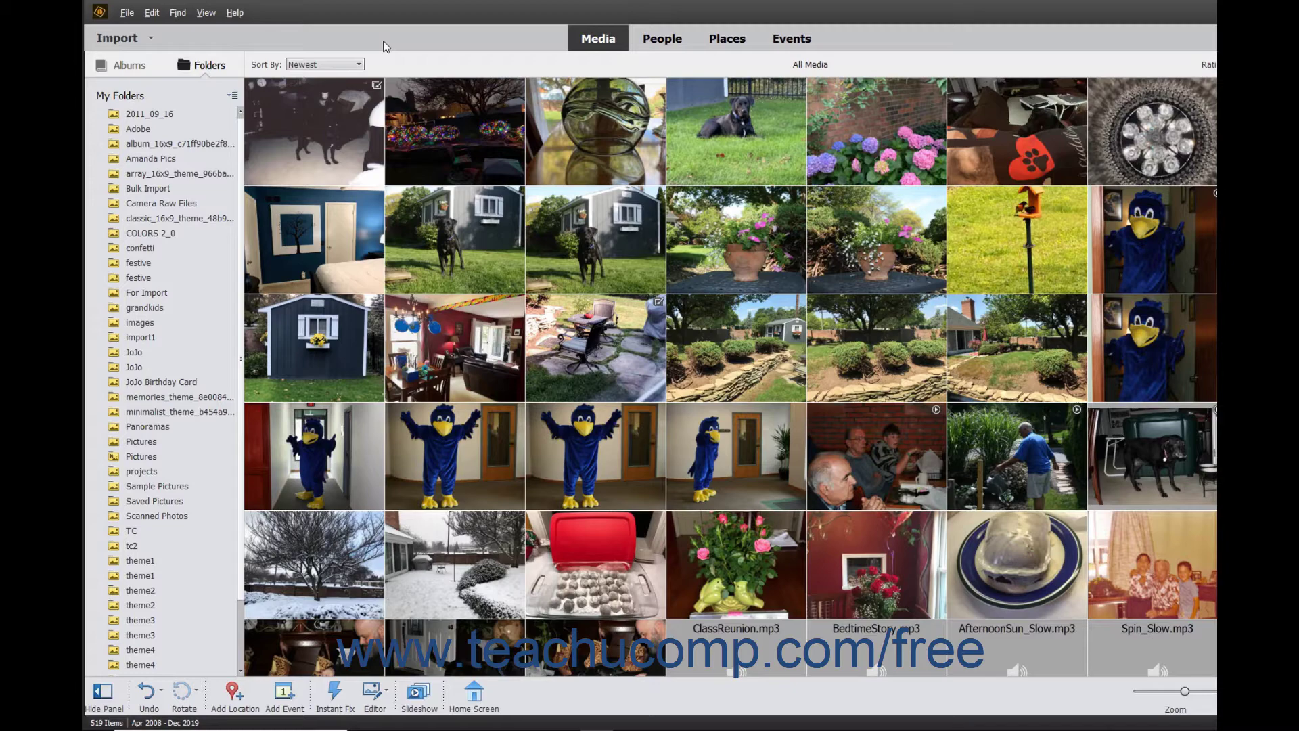
- Scroll through the Media grid, then drag the Zoom slider to enlarge the thumbnails
click(599, 39)
scroll(509, 214, down, 5)
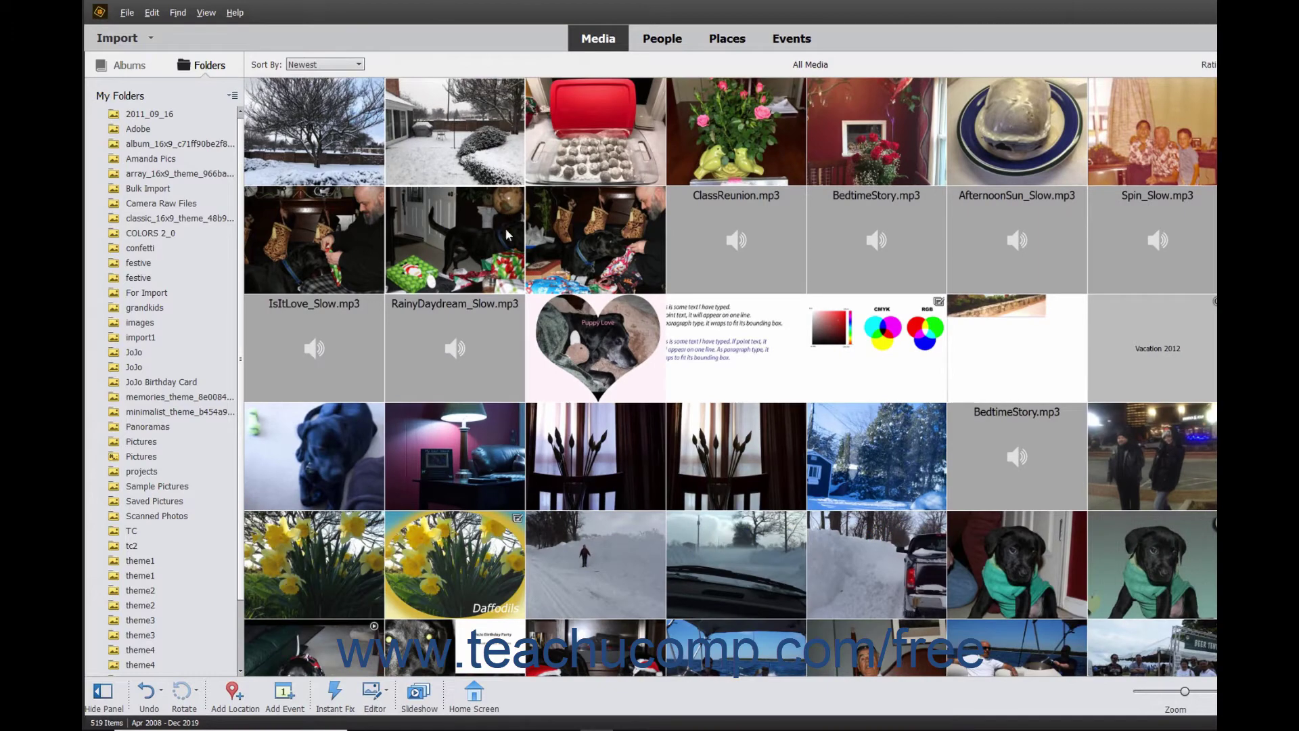
scroll(506, 244, up, 5)
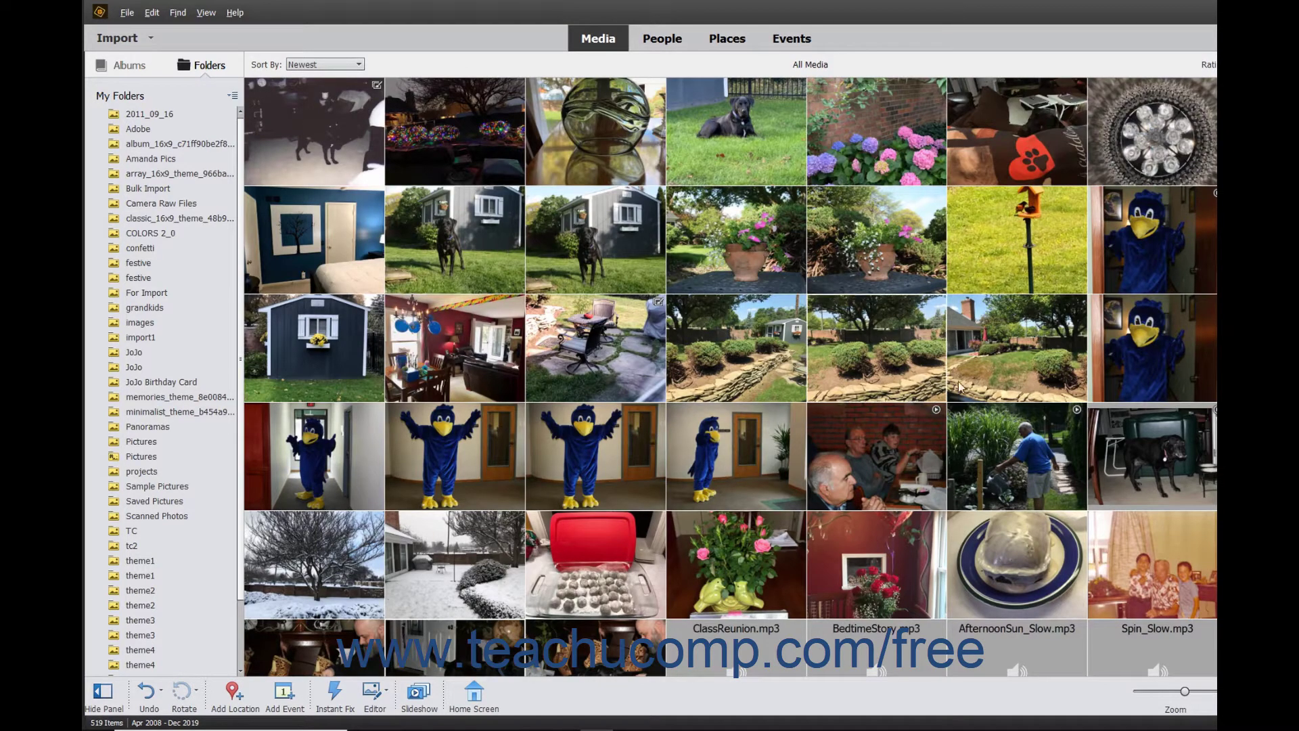
drag(1185, 694, 1187, 695)
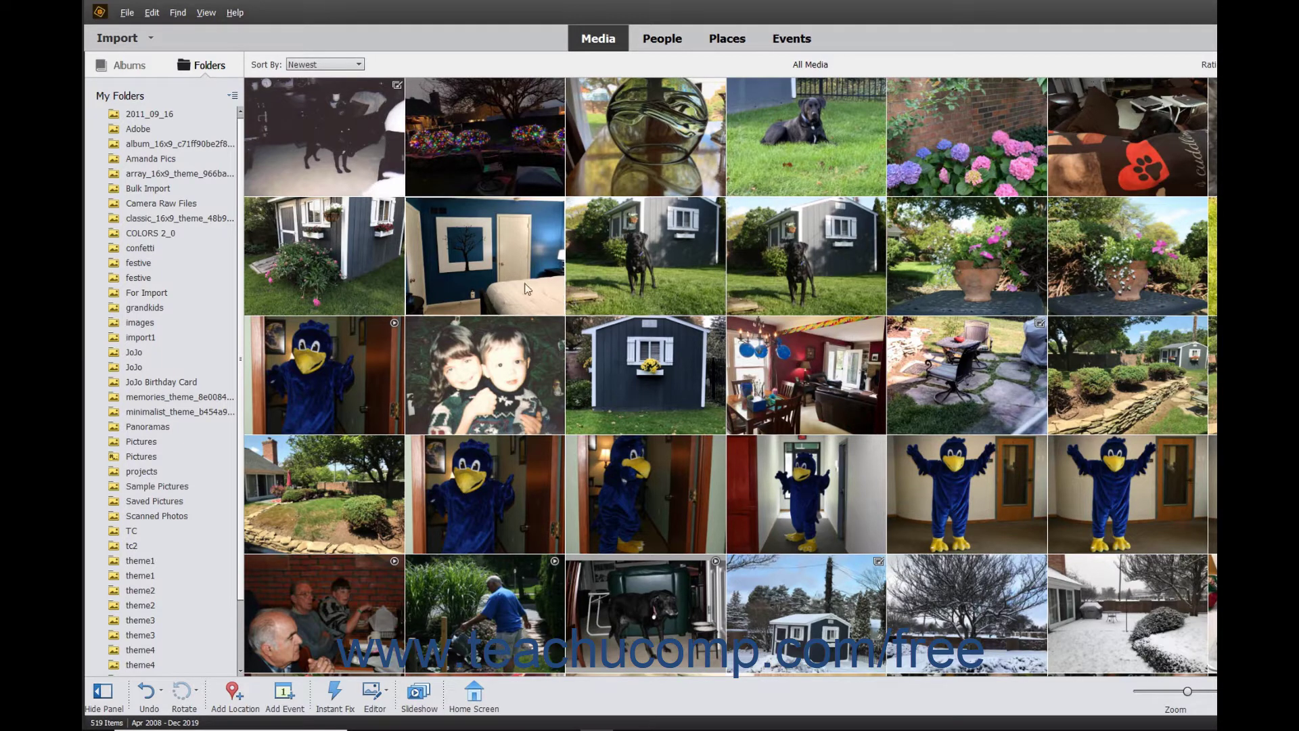
click(218, 24)
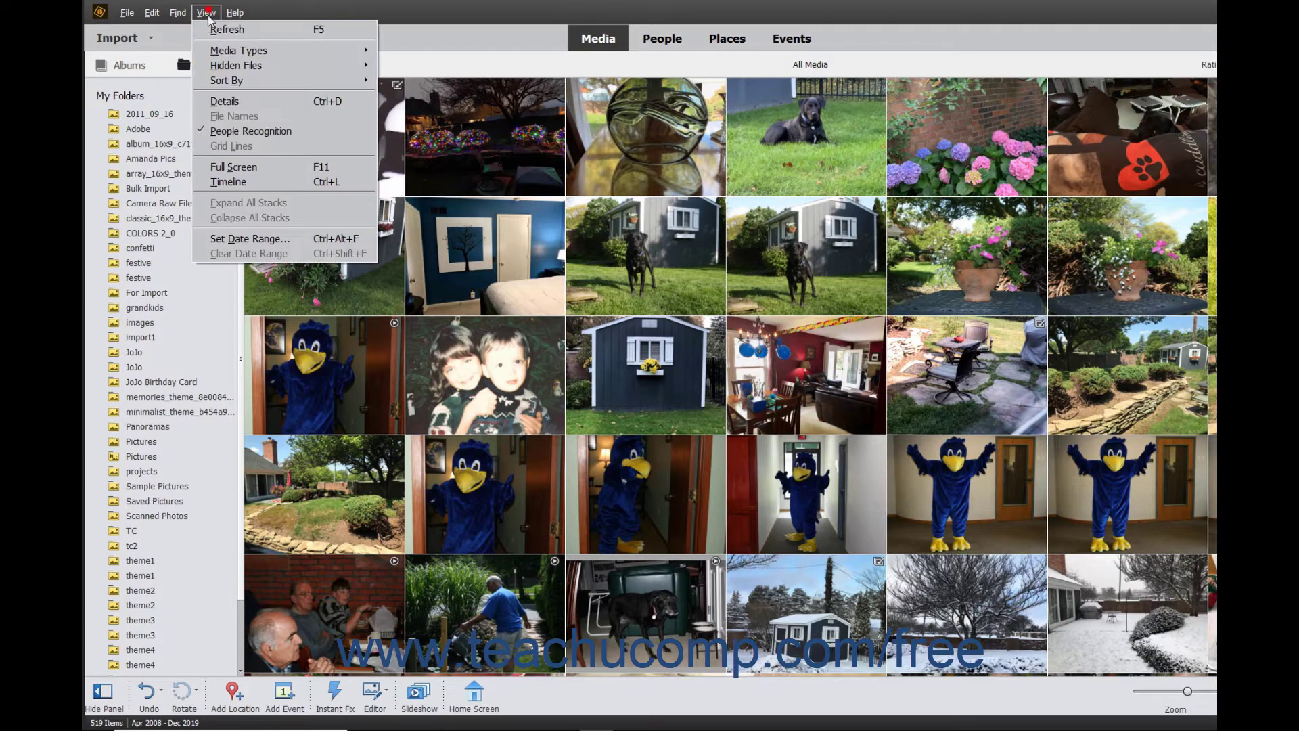
click(220, 103)
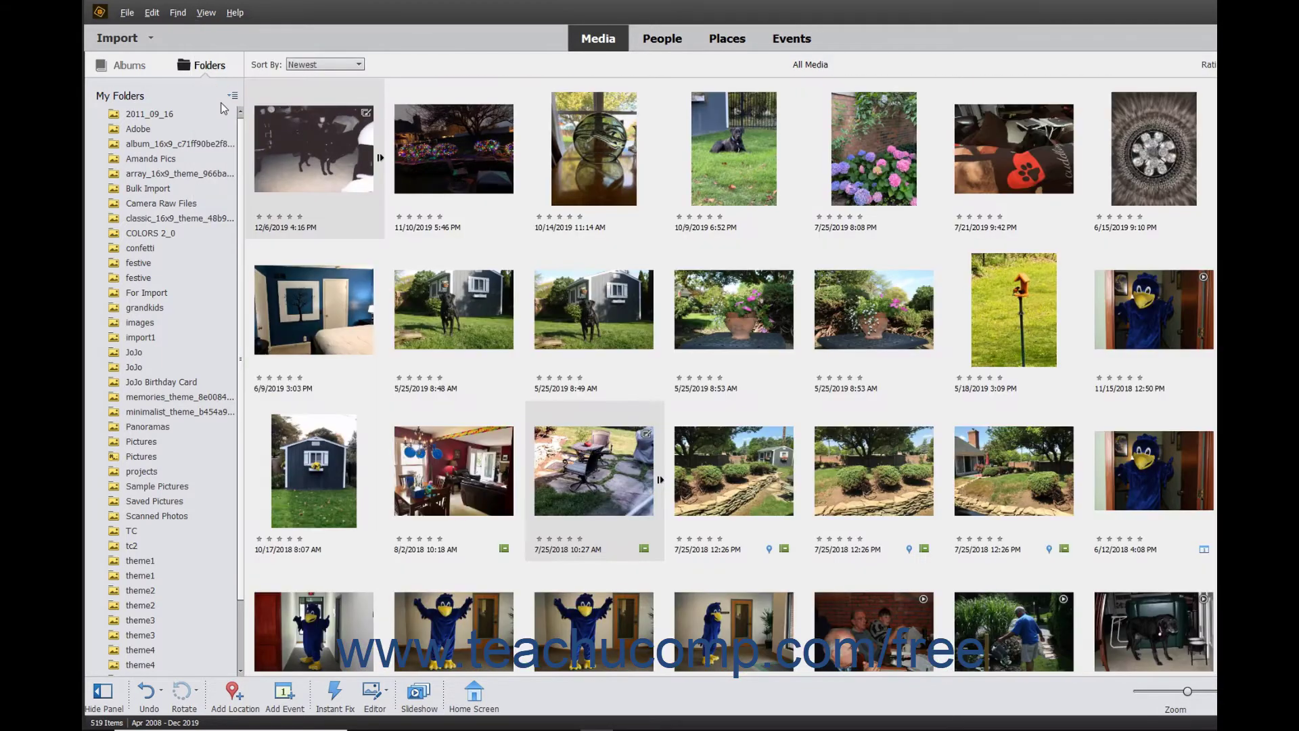
click(205, 12)
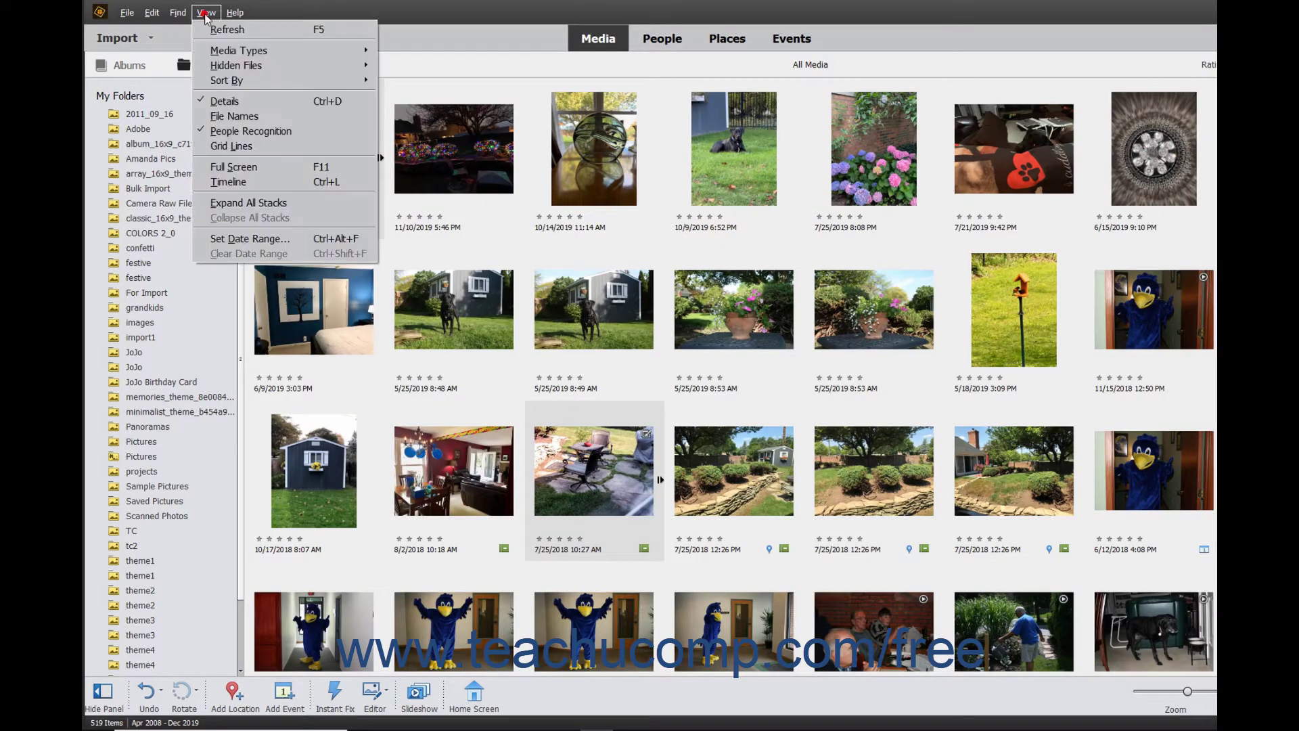
click(223, 100)
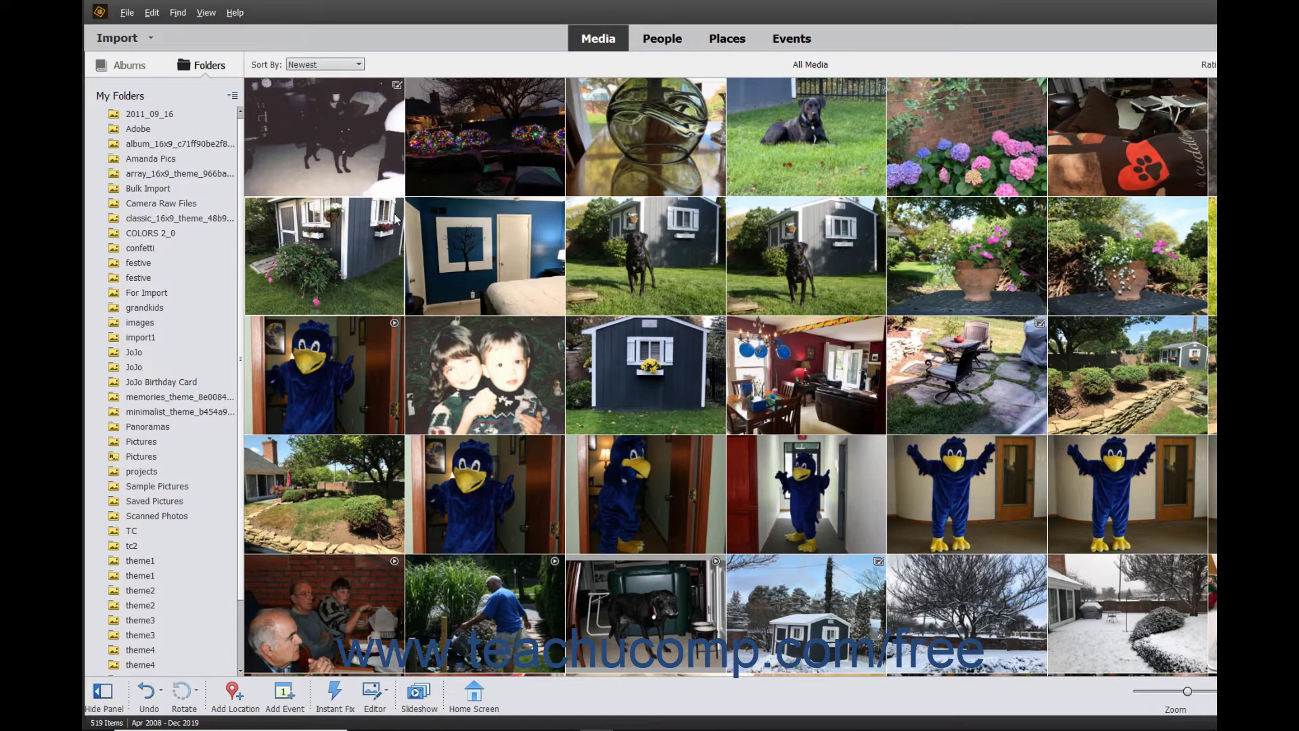
double_click(527, 150)
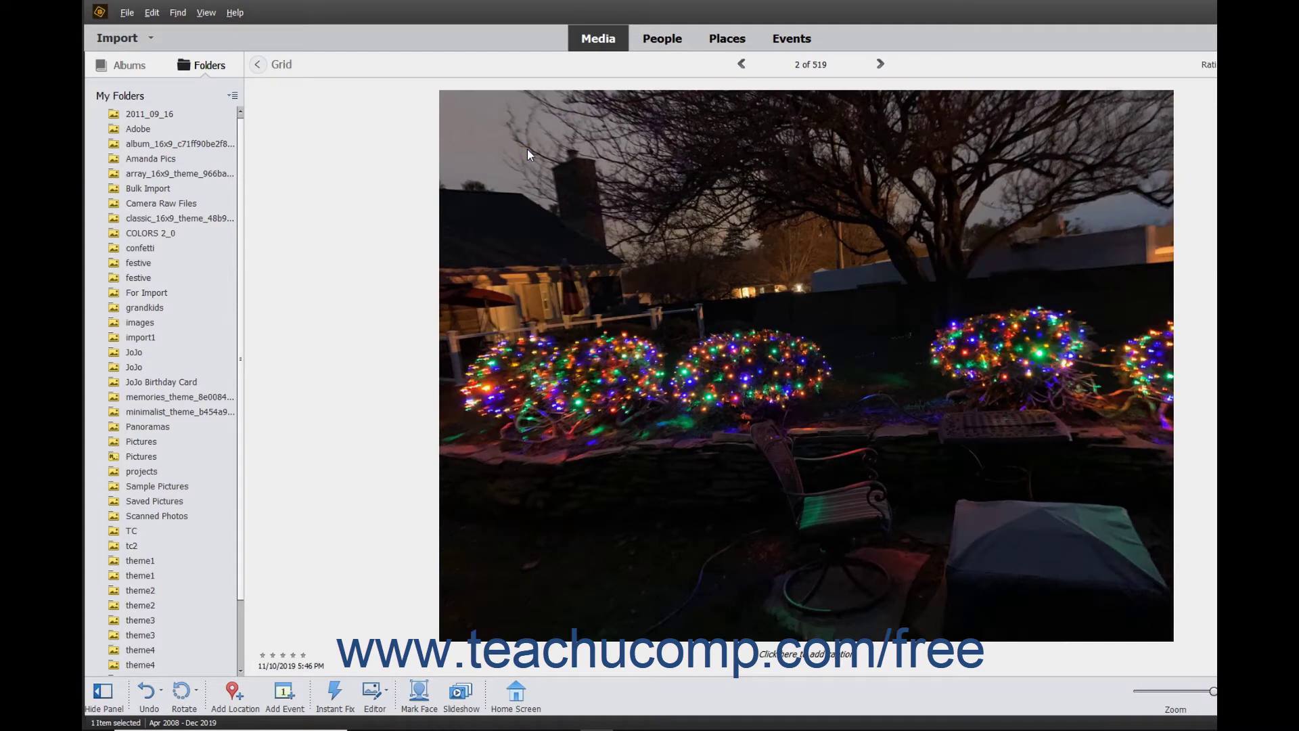
click(282, 68)
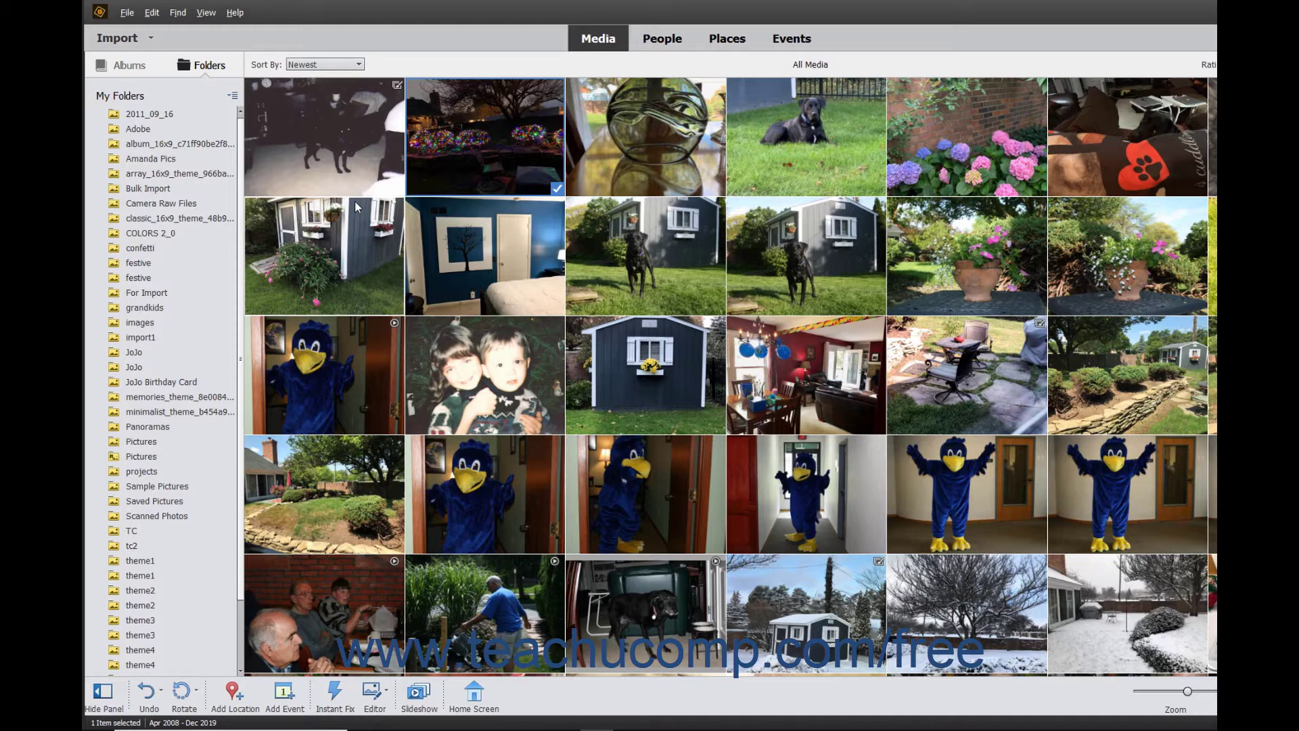
- Shift-select the twelve photos in the first two rows and view them in Full Screen
shift+click(1064, 256)
ctrl+click(365, 80)
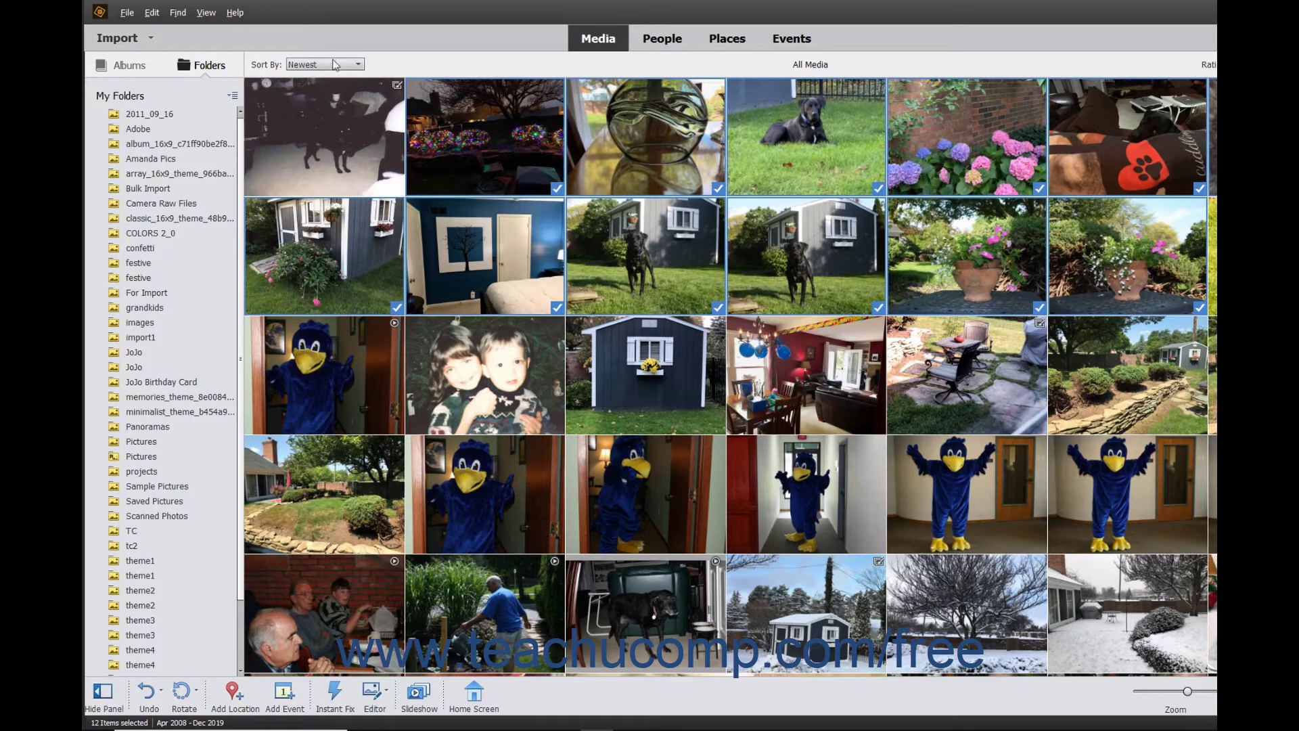
click(205, 12)
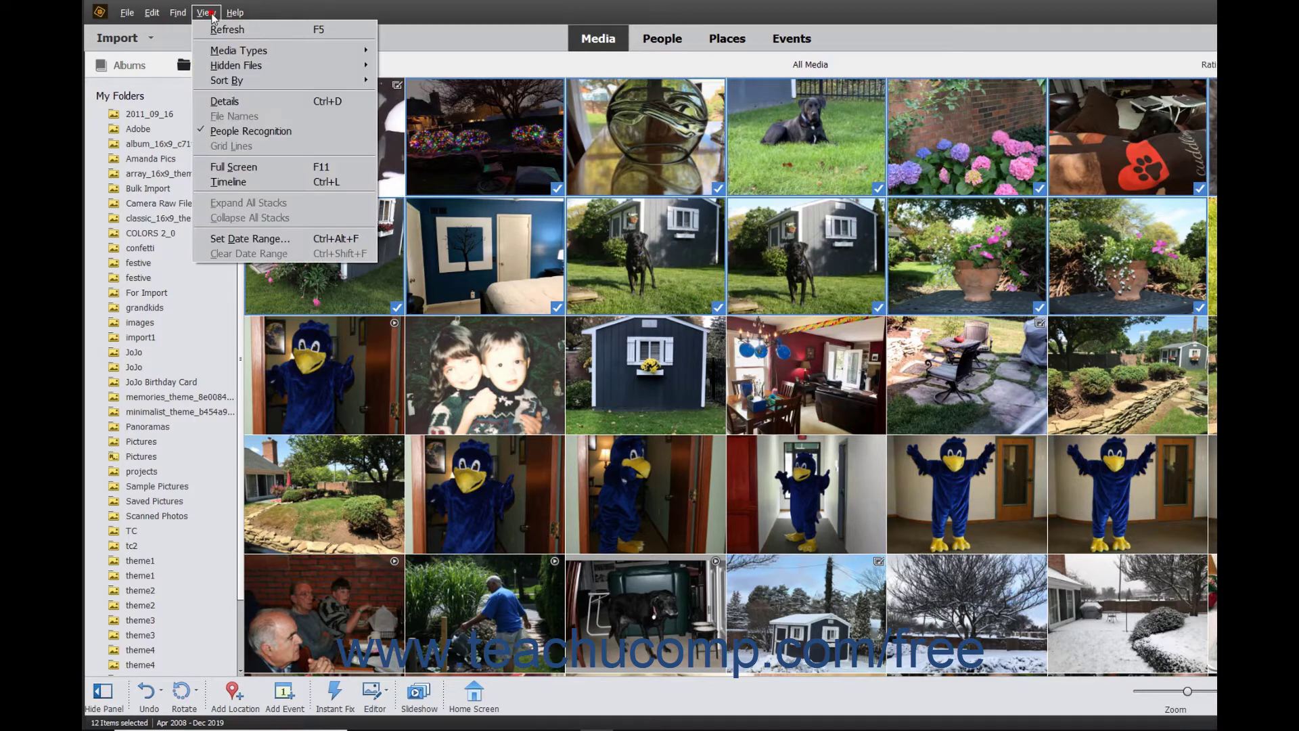
click(241, 166)
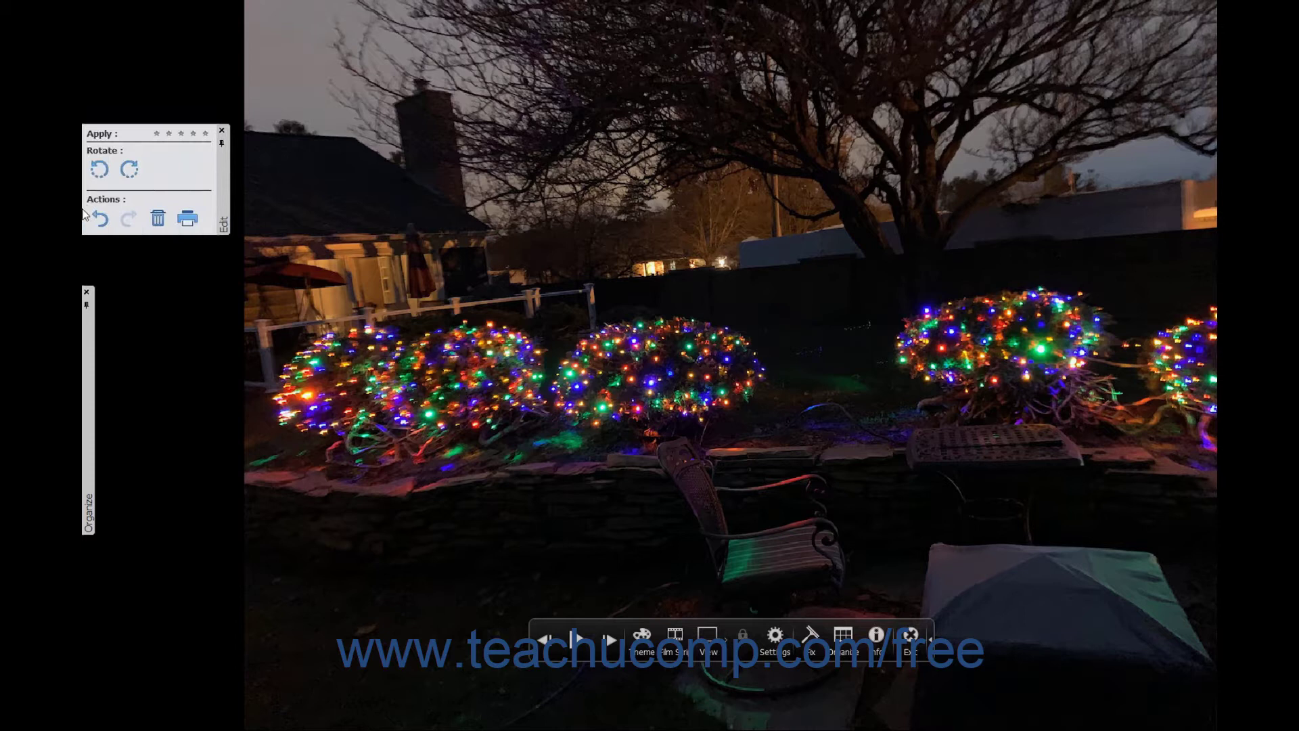
mouse_move(85, 362)
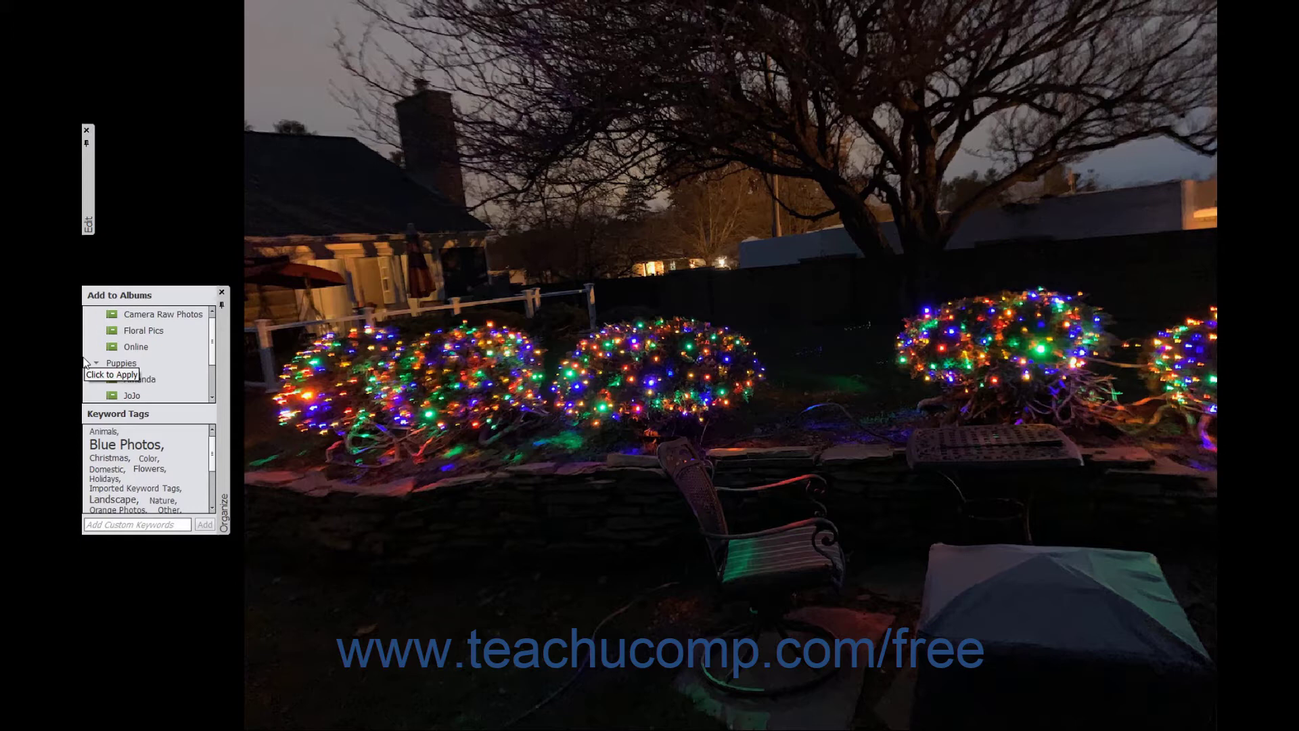
mouse_move(85, 182)
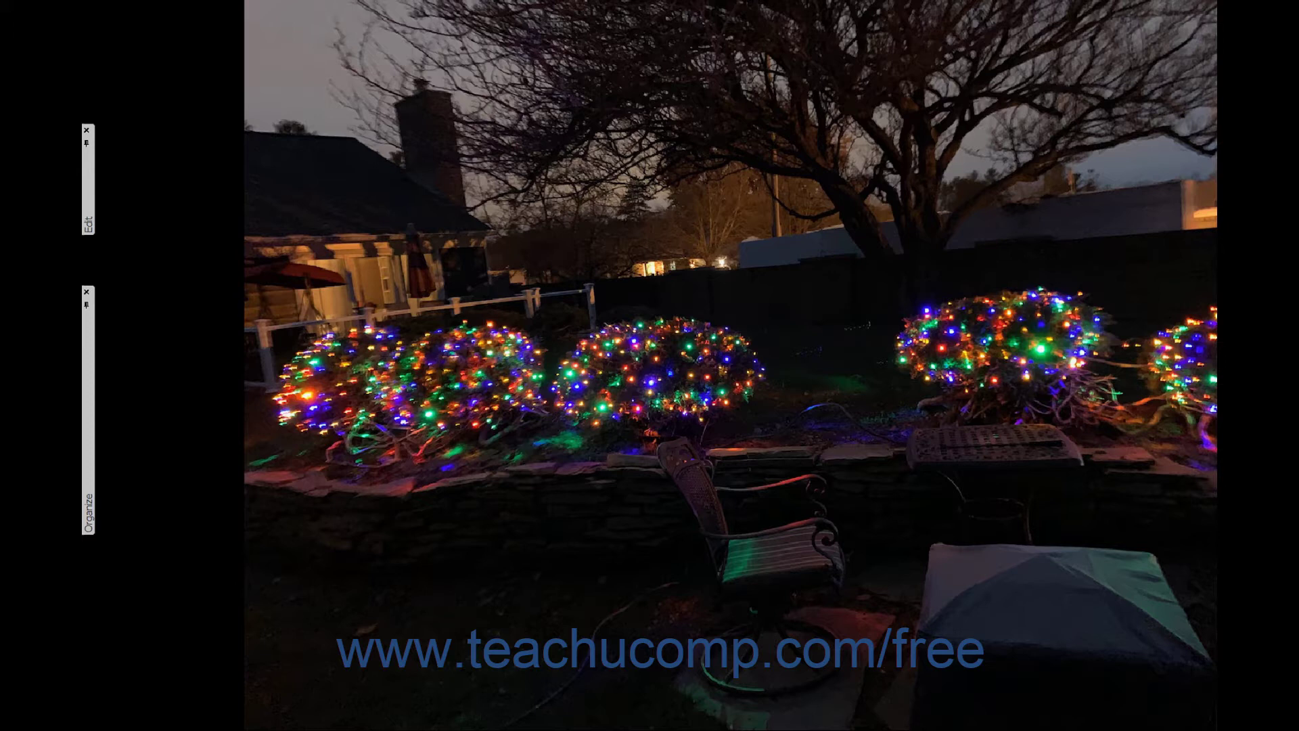
mouse_move(491, 438)
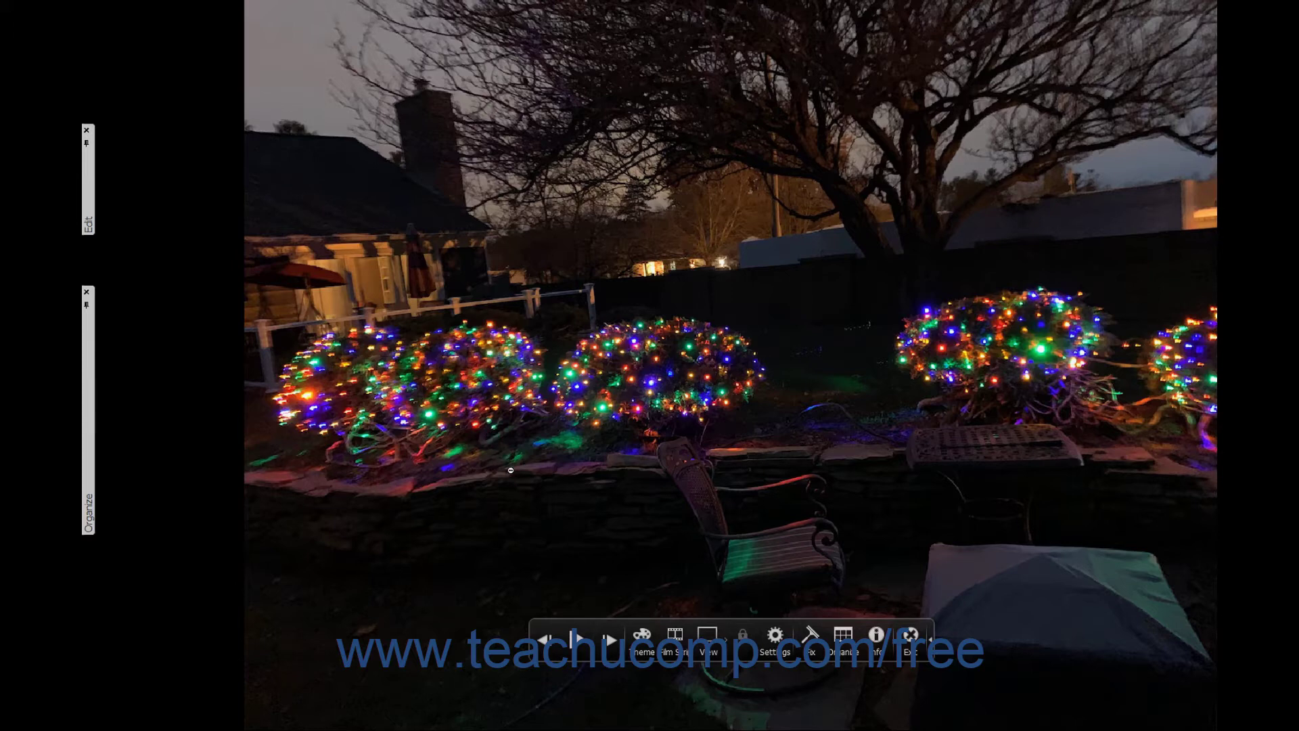
- Step back and forward, briefly play then pause the slideshow, and advance to the glass vase photo
click(550, 642)
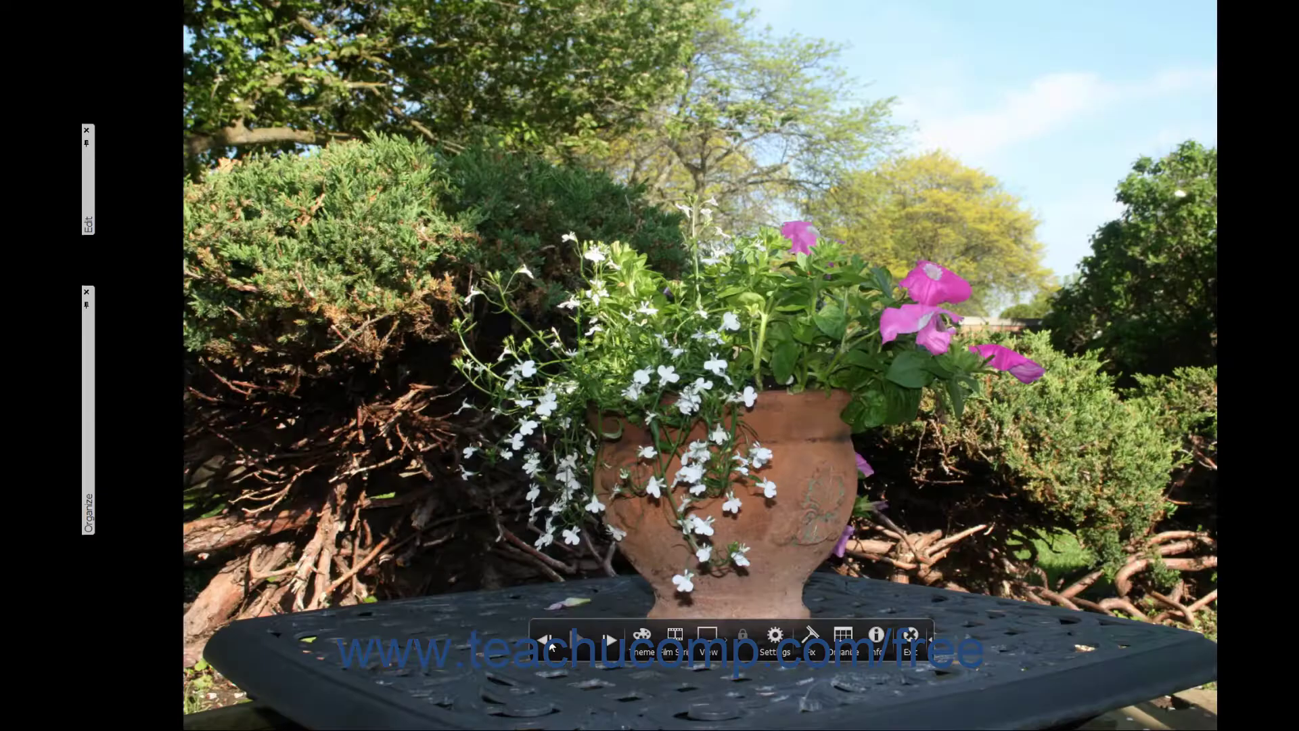
click(610, 640)
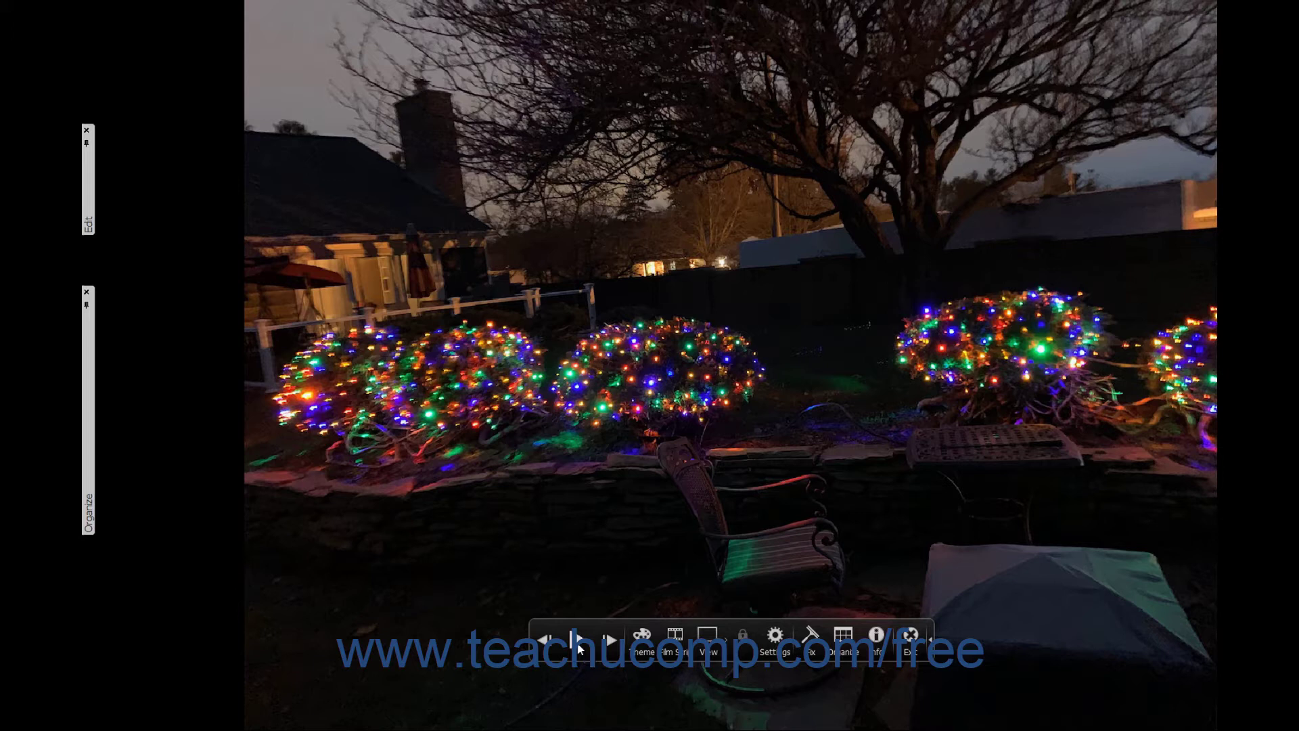
click(578, 643)
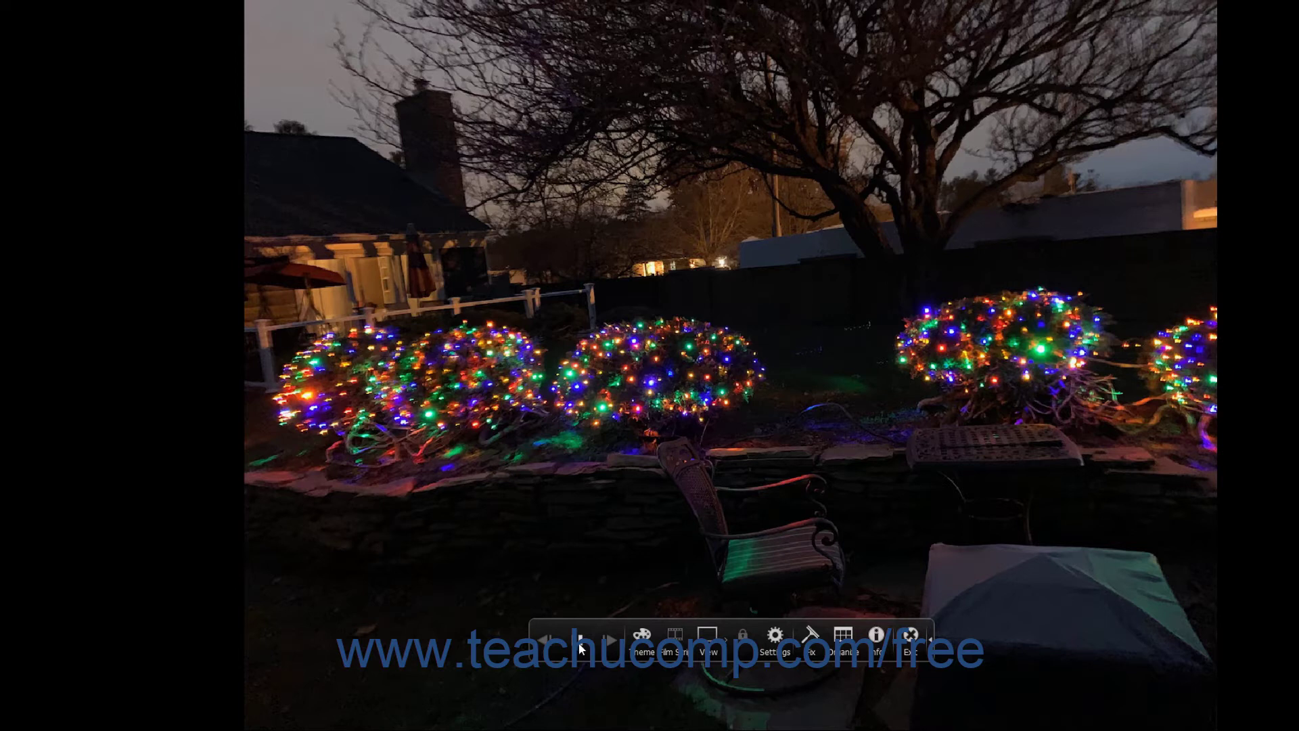
click(579, 648)
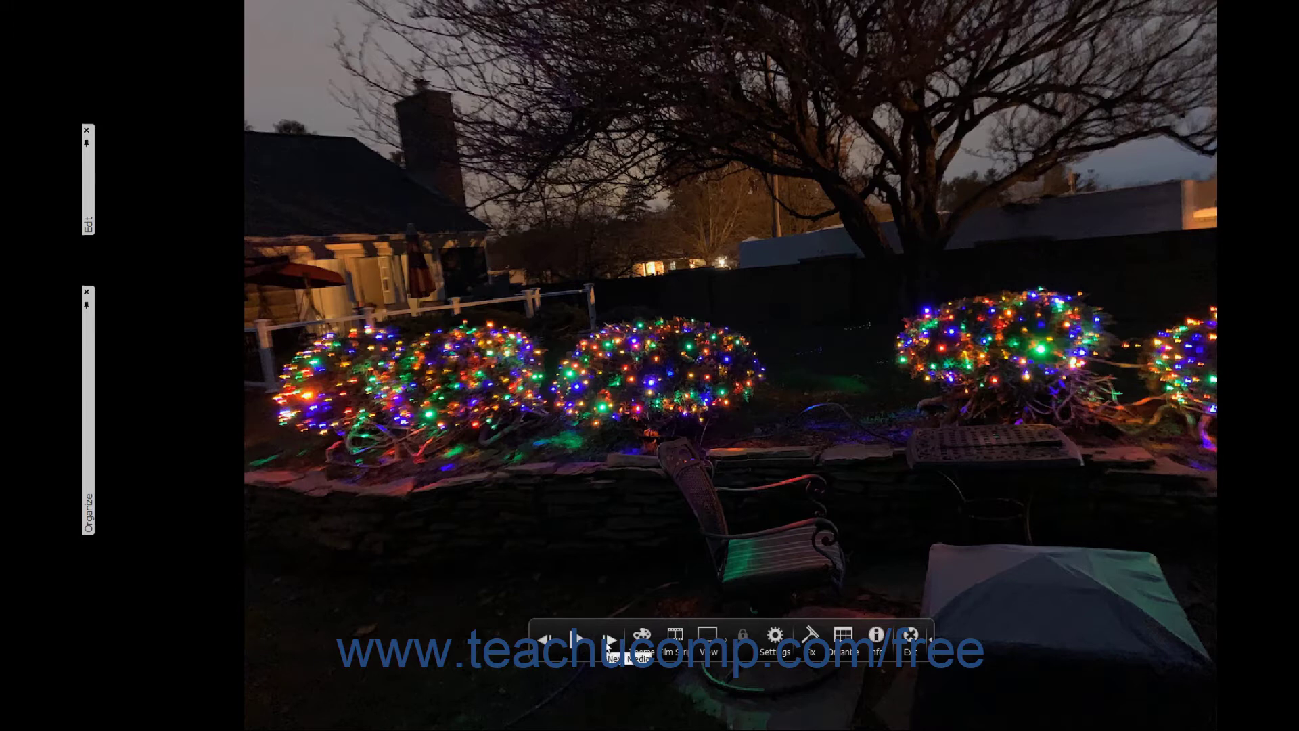
click(606, 644)
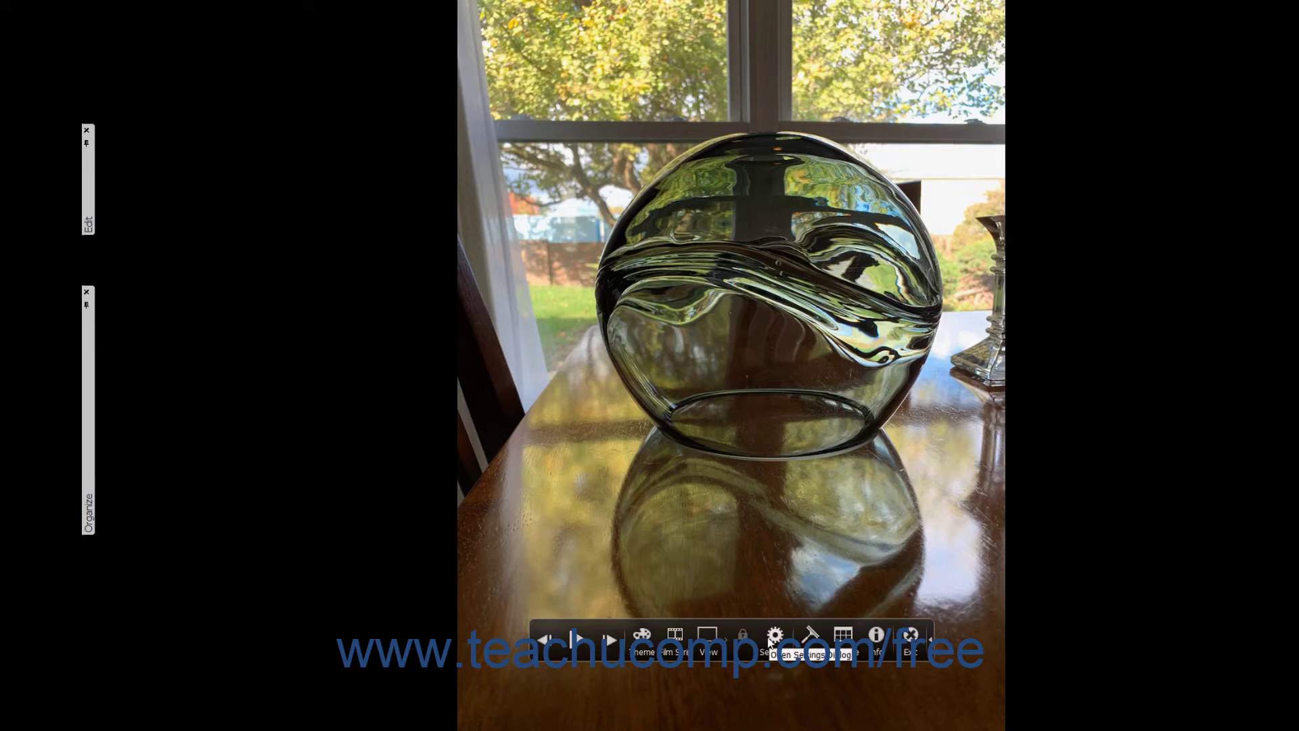
- In Full Screen View Options, browse the Music folder and load RainyDaydream_Slow.mp3 as background music
click(771, 639)
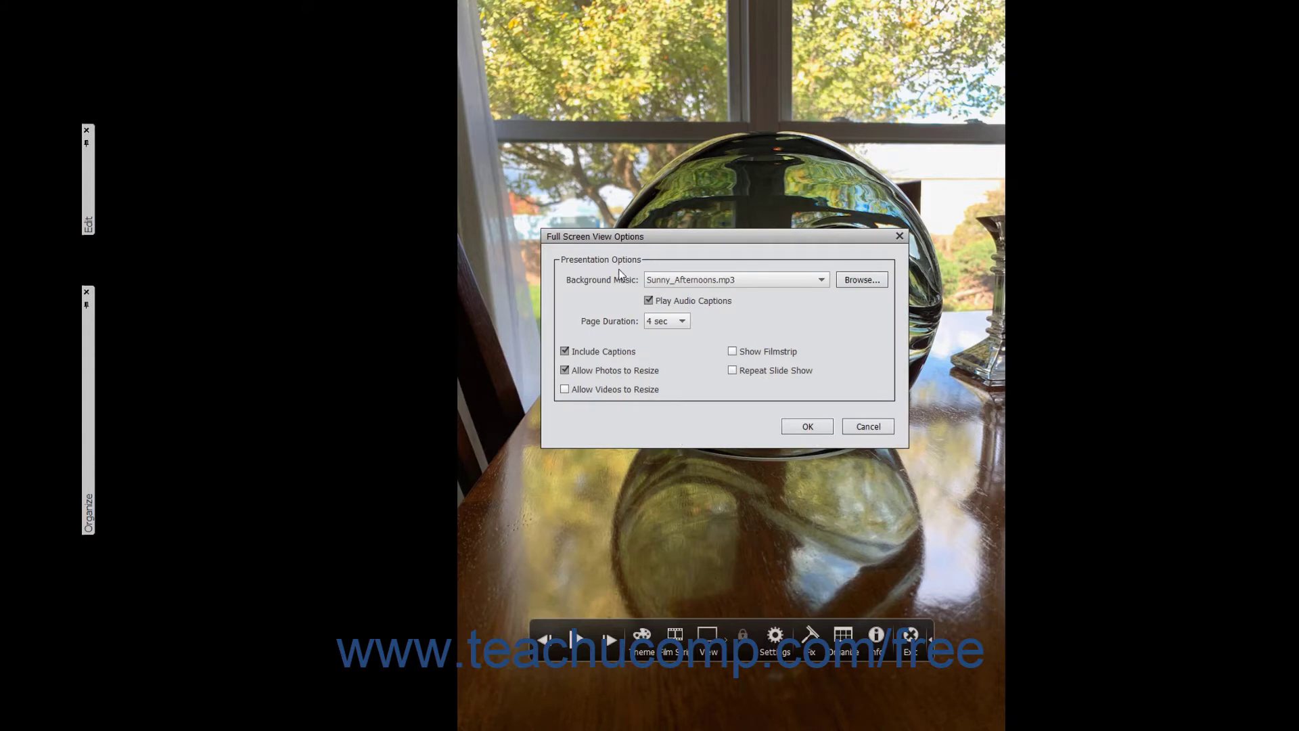
click(732, 283)
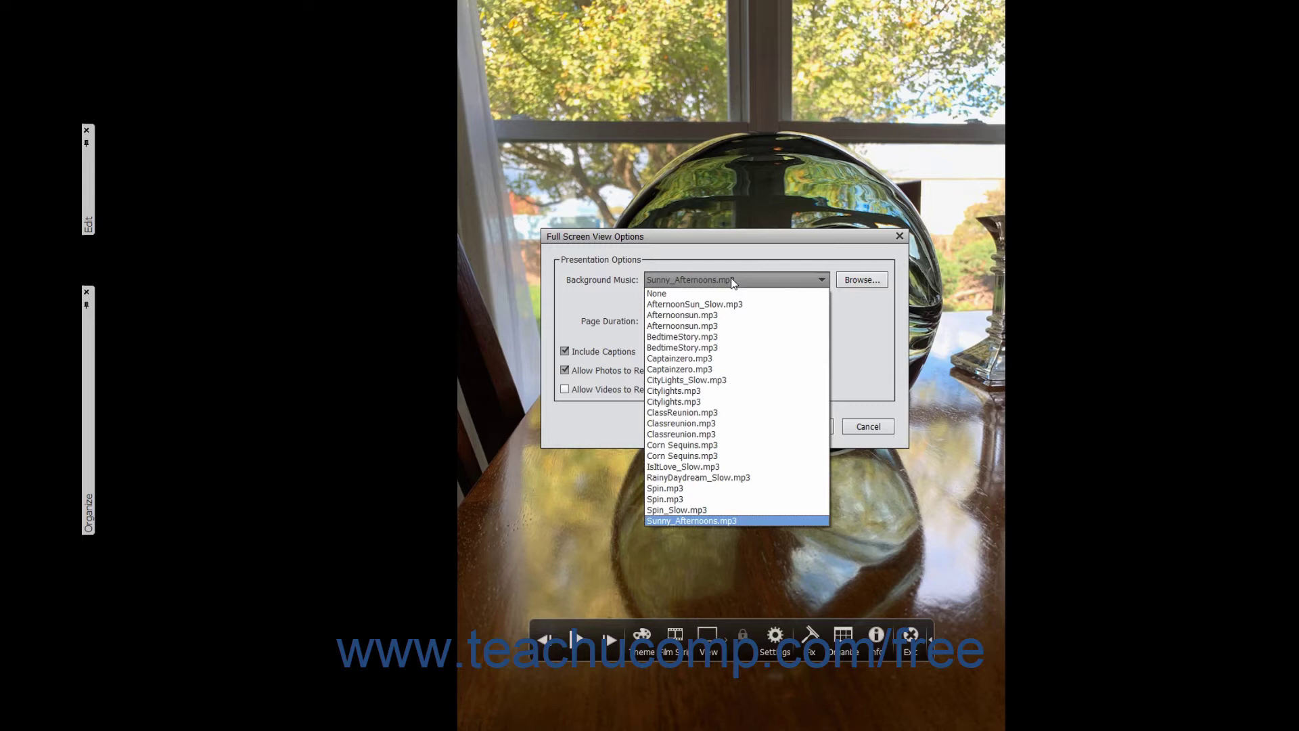
click(697, 290)
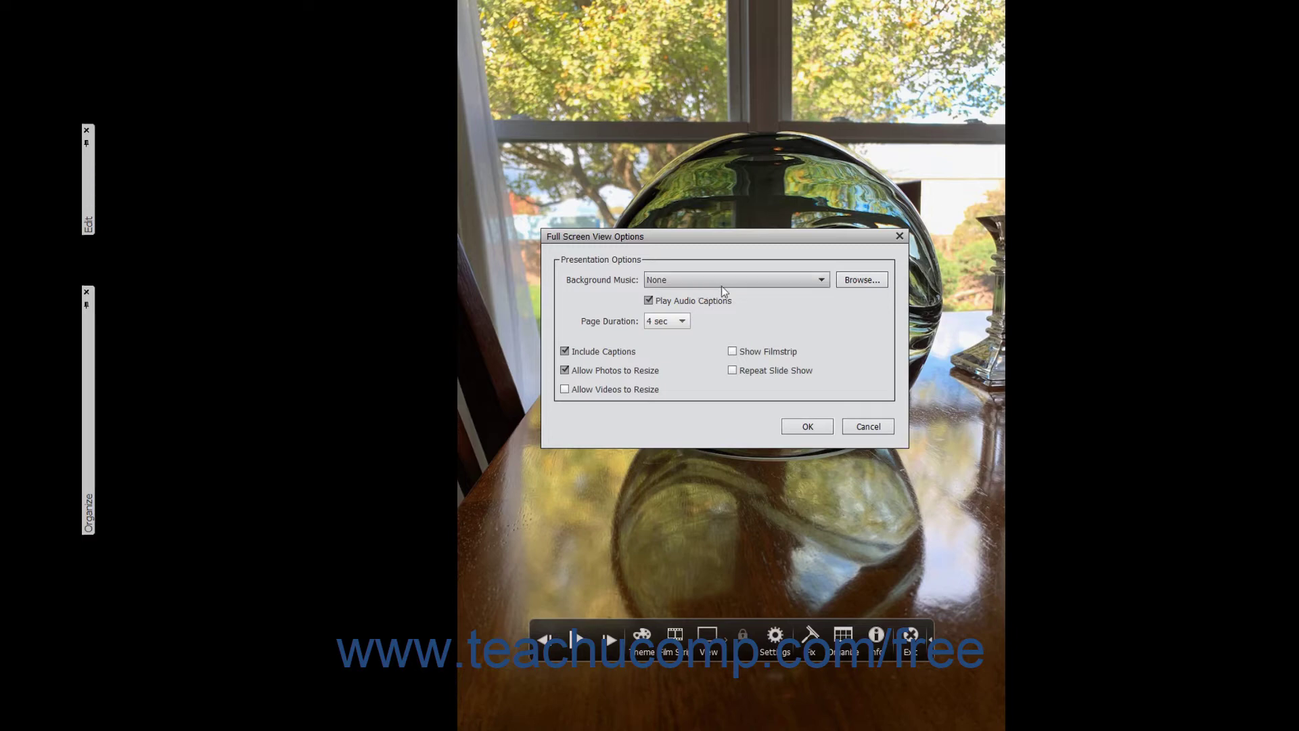
click(842, 280)
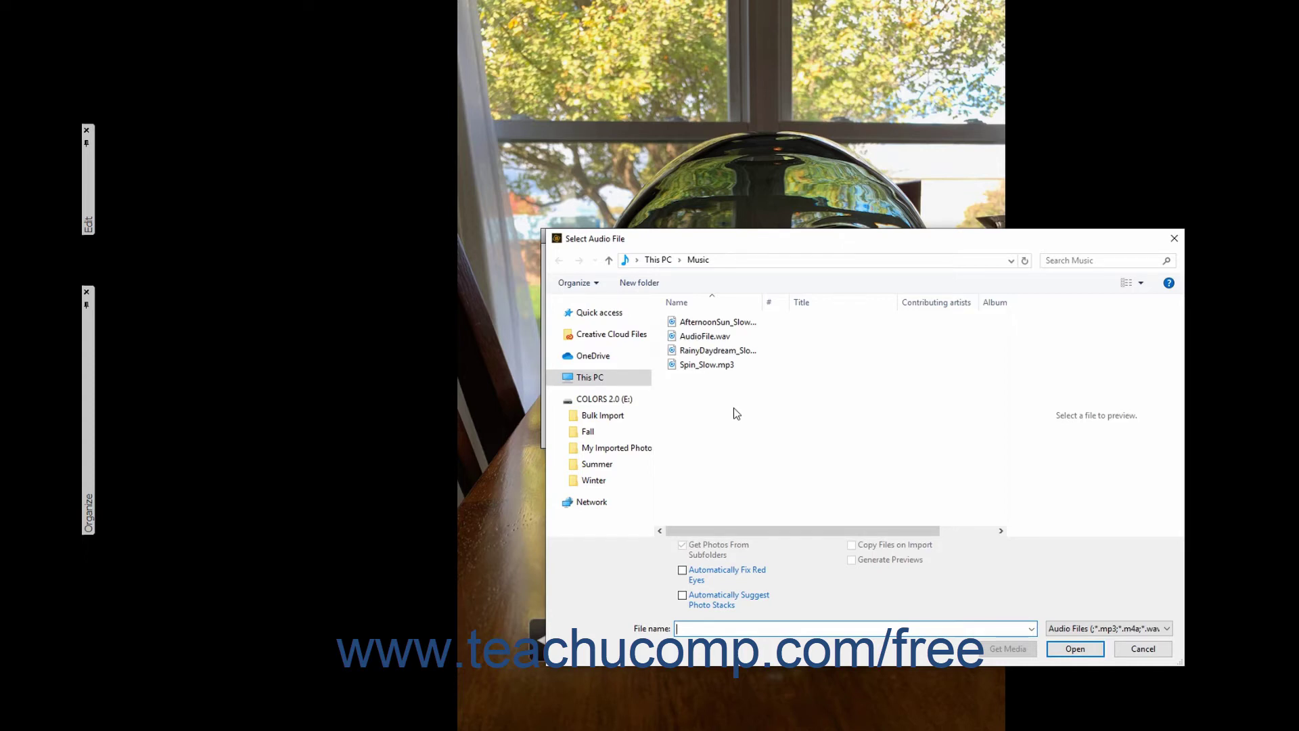
click(708, 351)
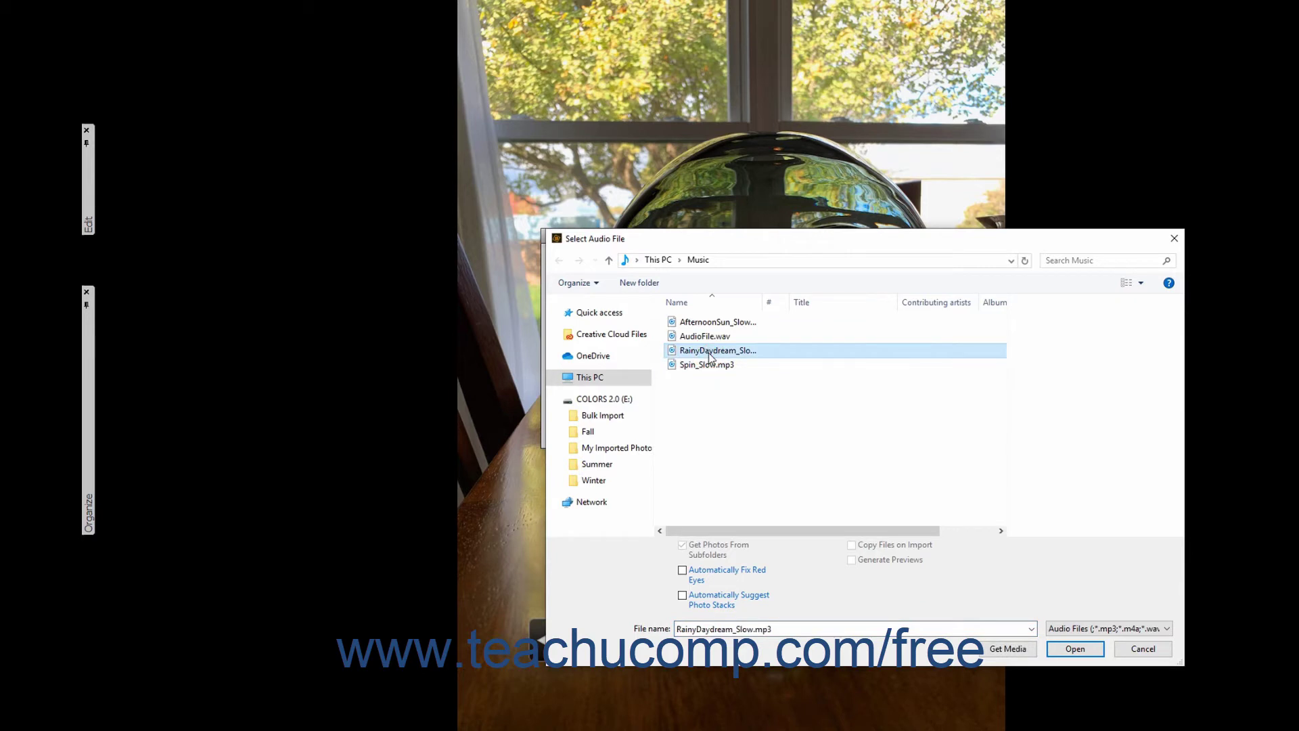
click(1057, 649)
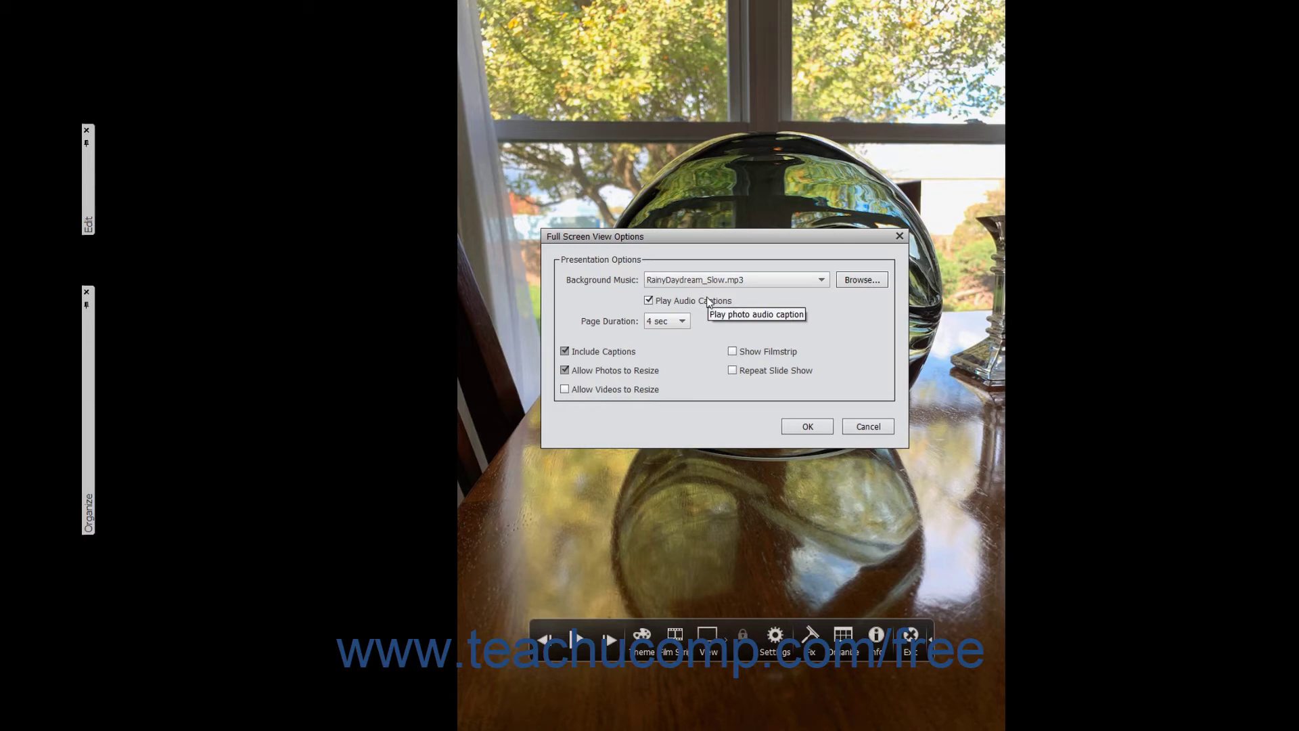
click(679, 322)
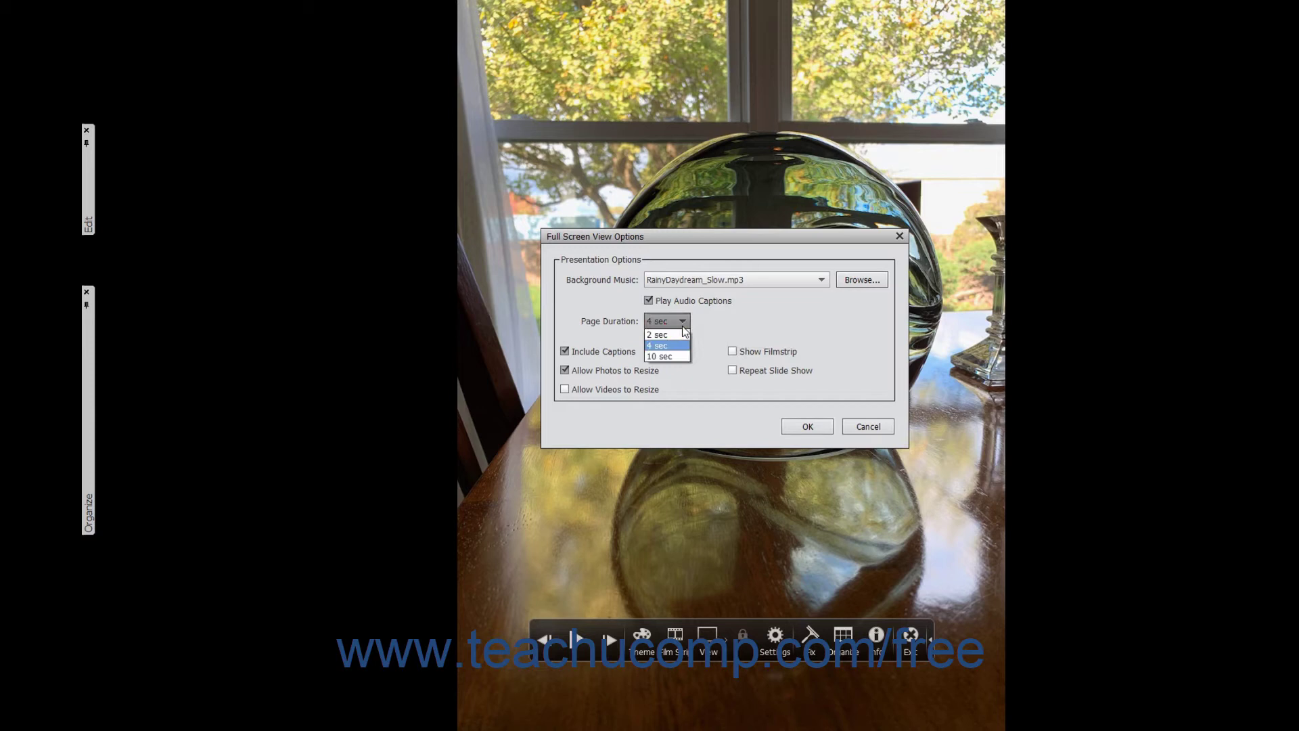
click(719, 326)
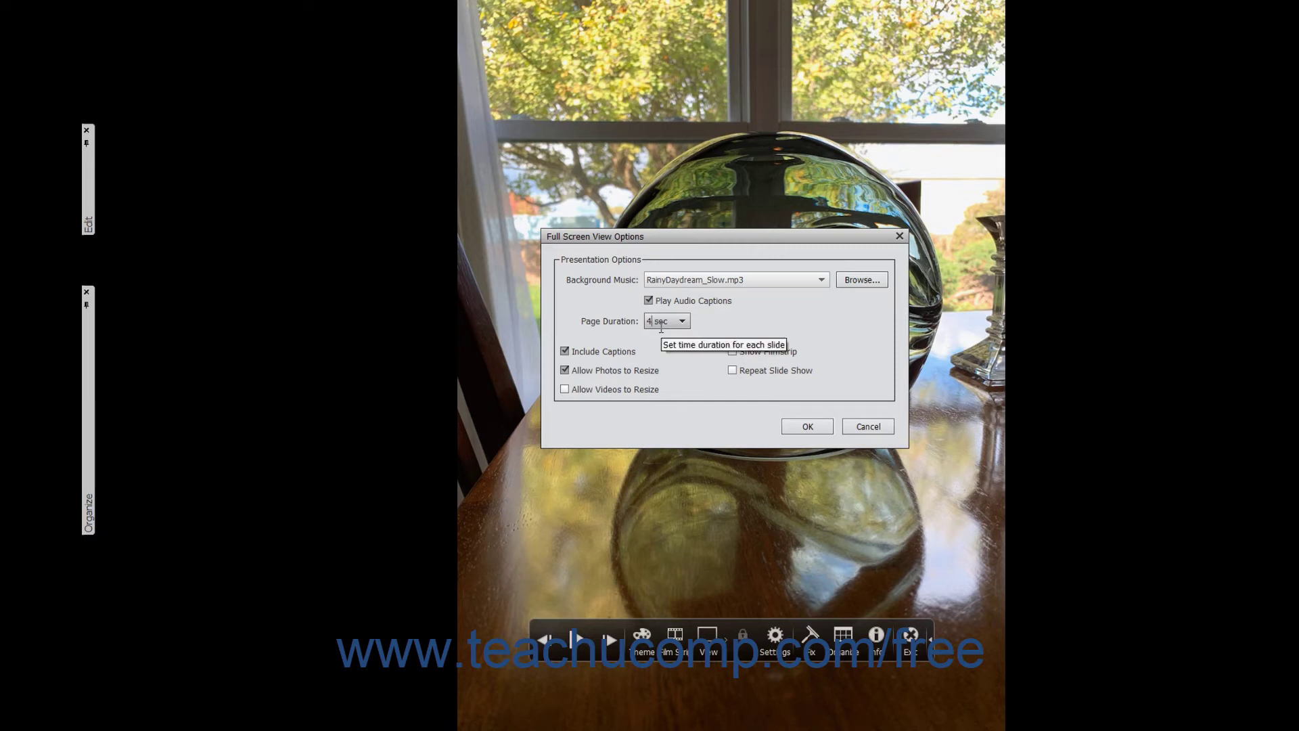
click(697, 324)
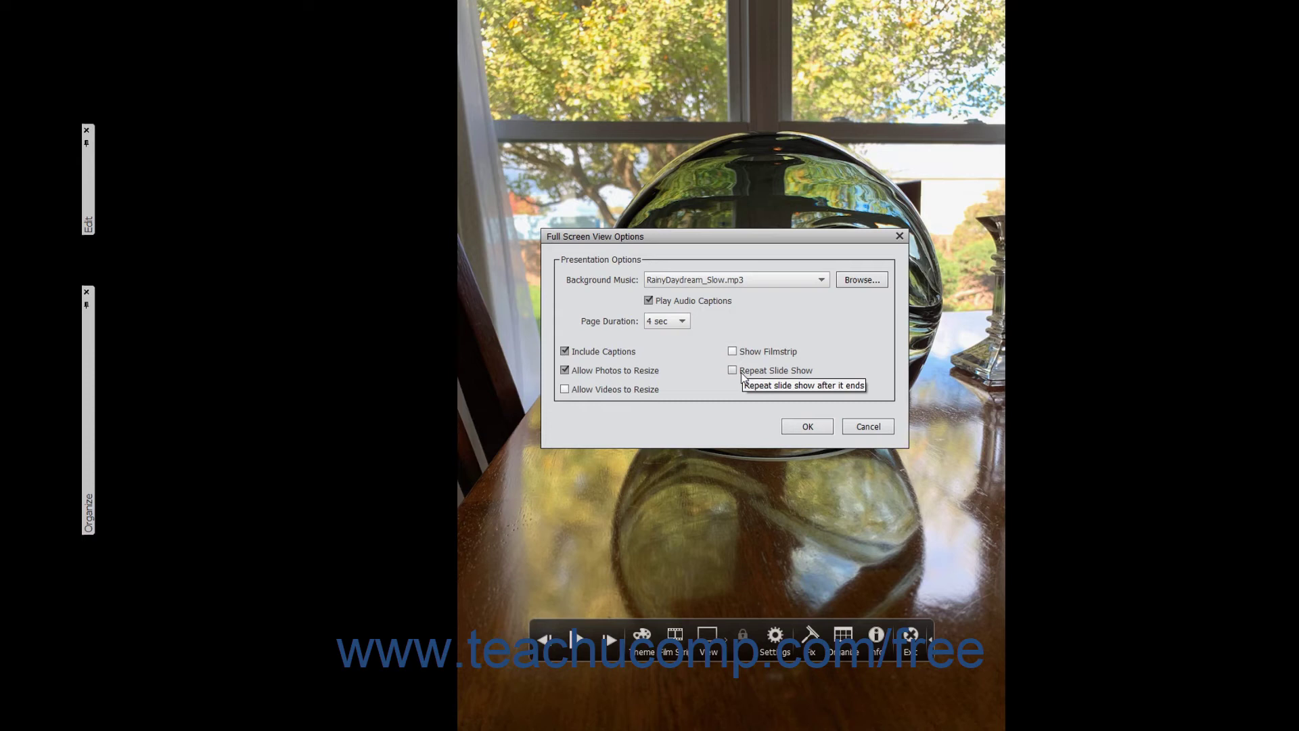
- Change Background Music to None and confirm the view options with OK
click(714, 281)
click(705, 292)
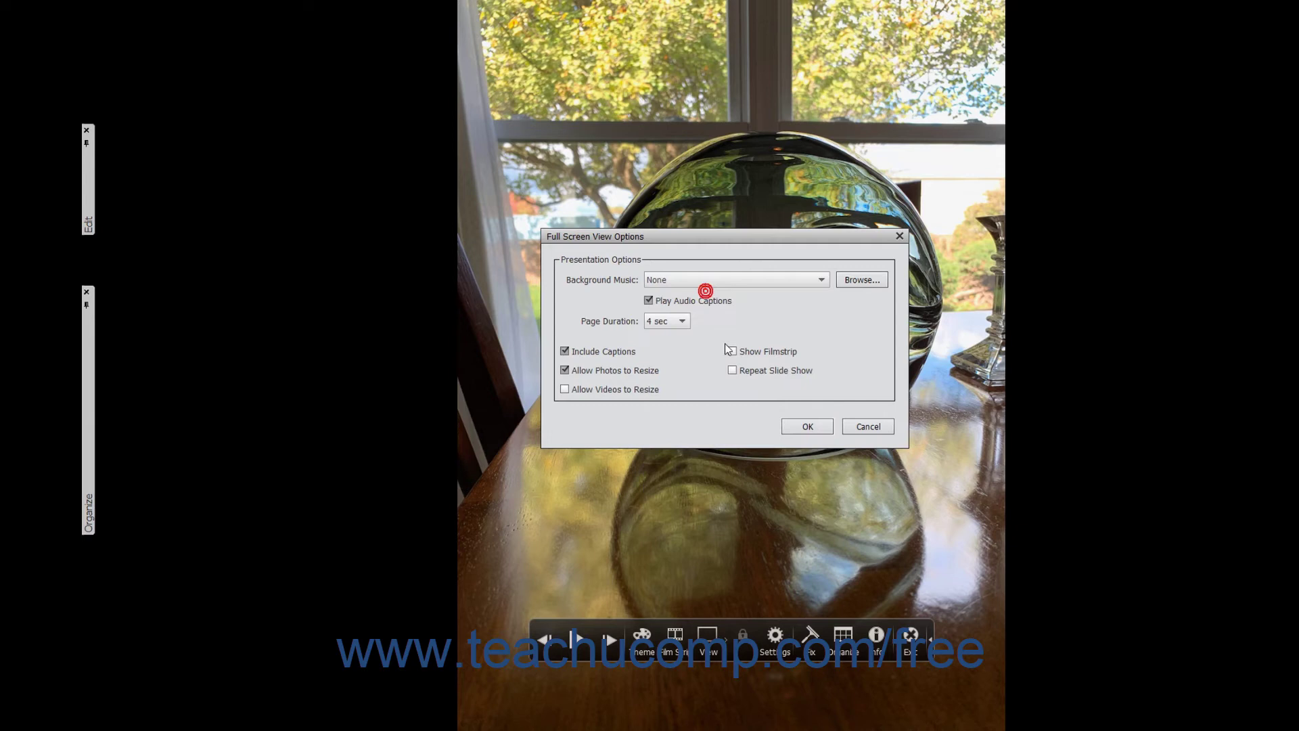
click(789, 426)
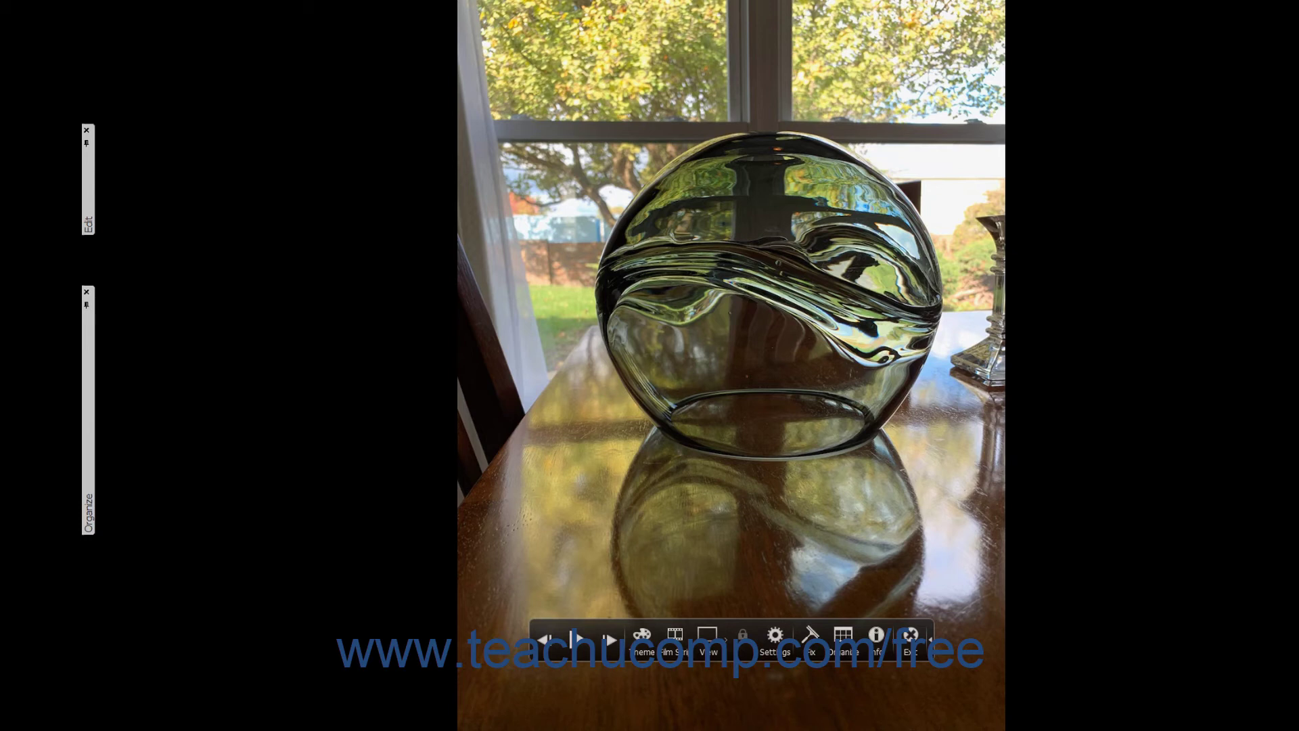
- Apply the Fade In/Out slideshow transition and turn on the thumbnail filmstrip
click(651, 641)
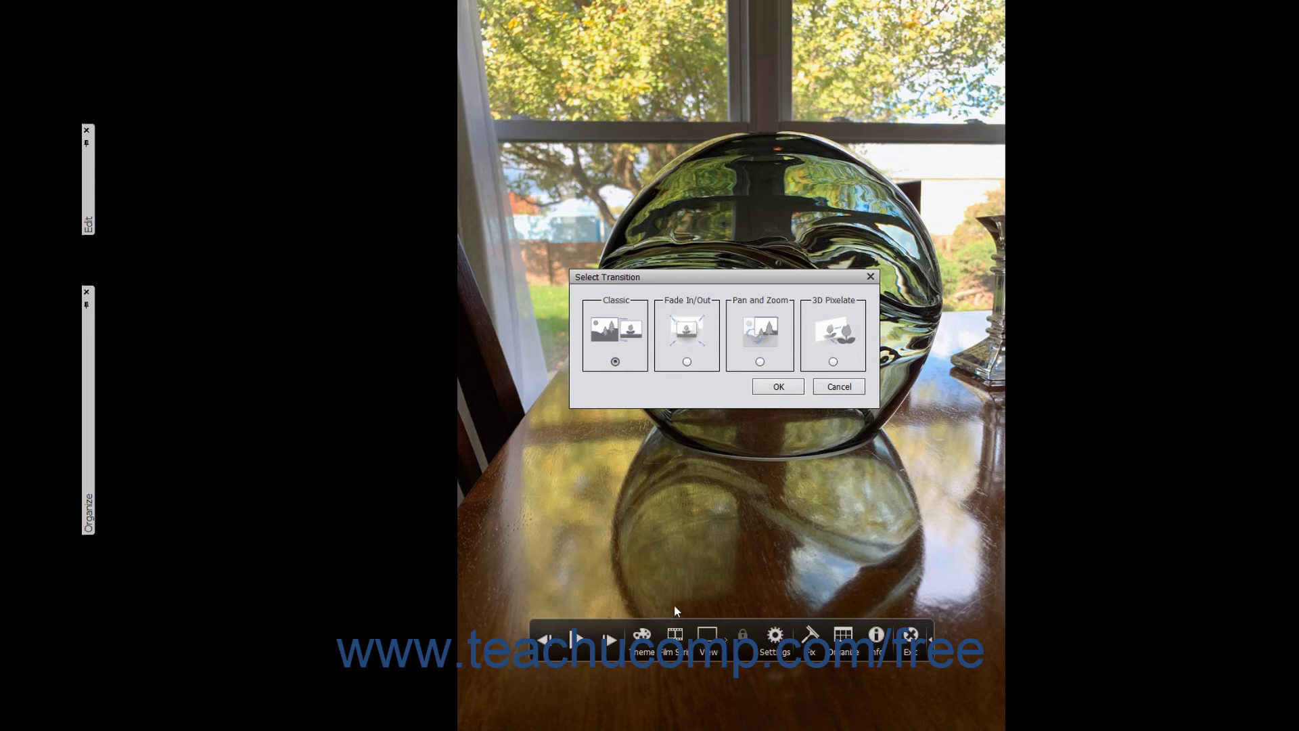
click(687, 362)
click(778, 386)
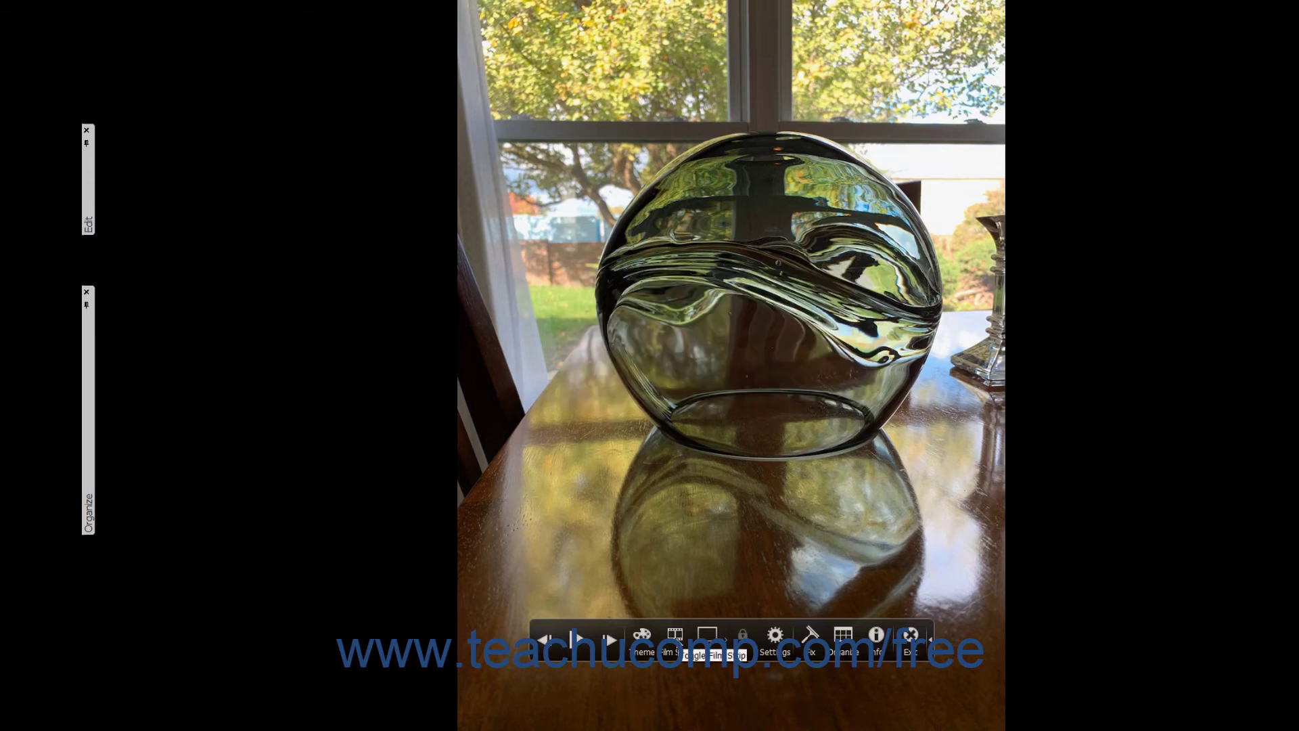
click(675, 636)
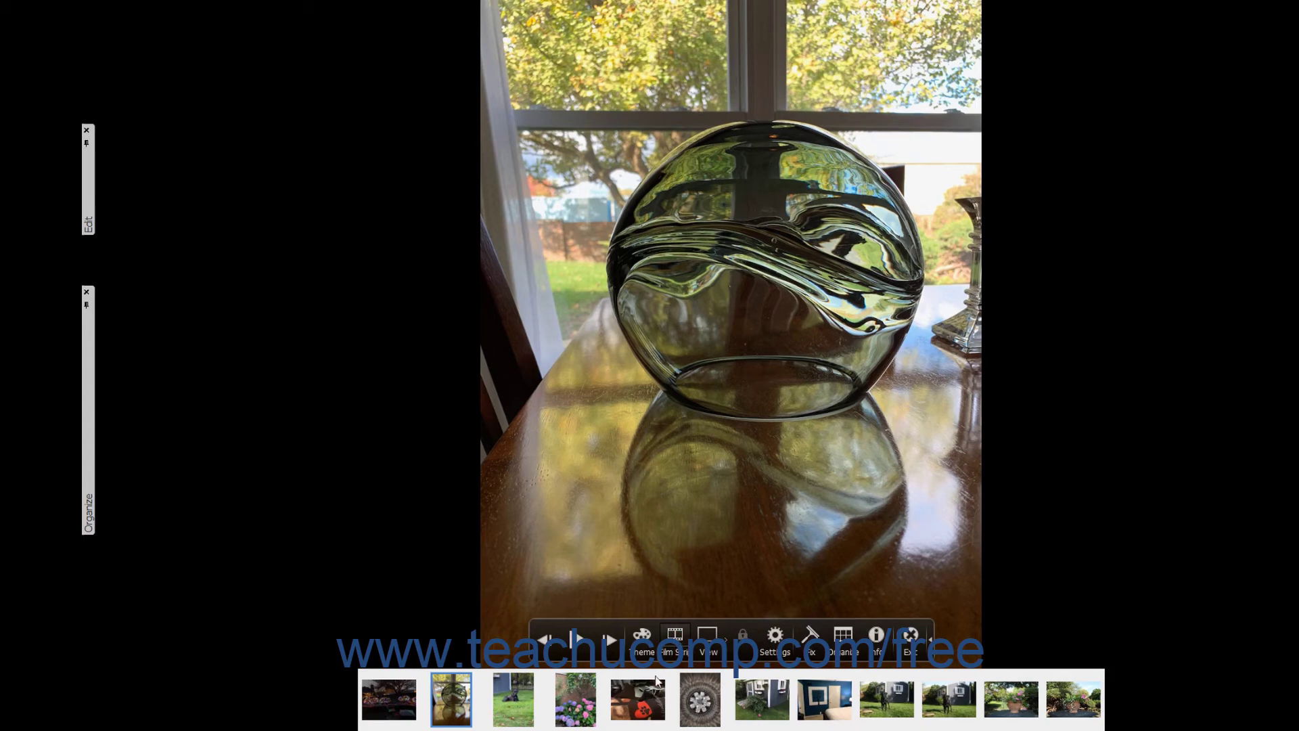
- Jump to the black dog photo using its fifth-position filmstrip thumbnail
click(648, 704)
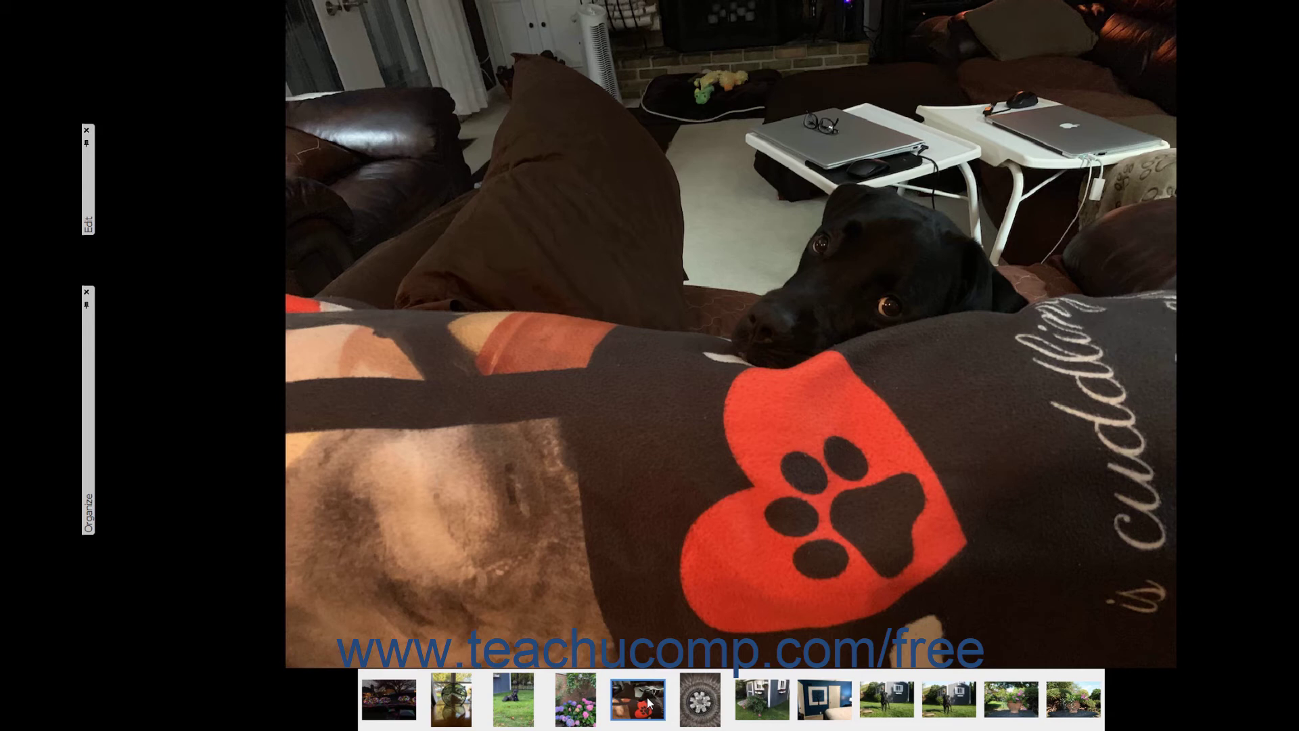
mouse_move(648, 628)
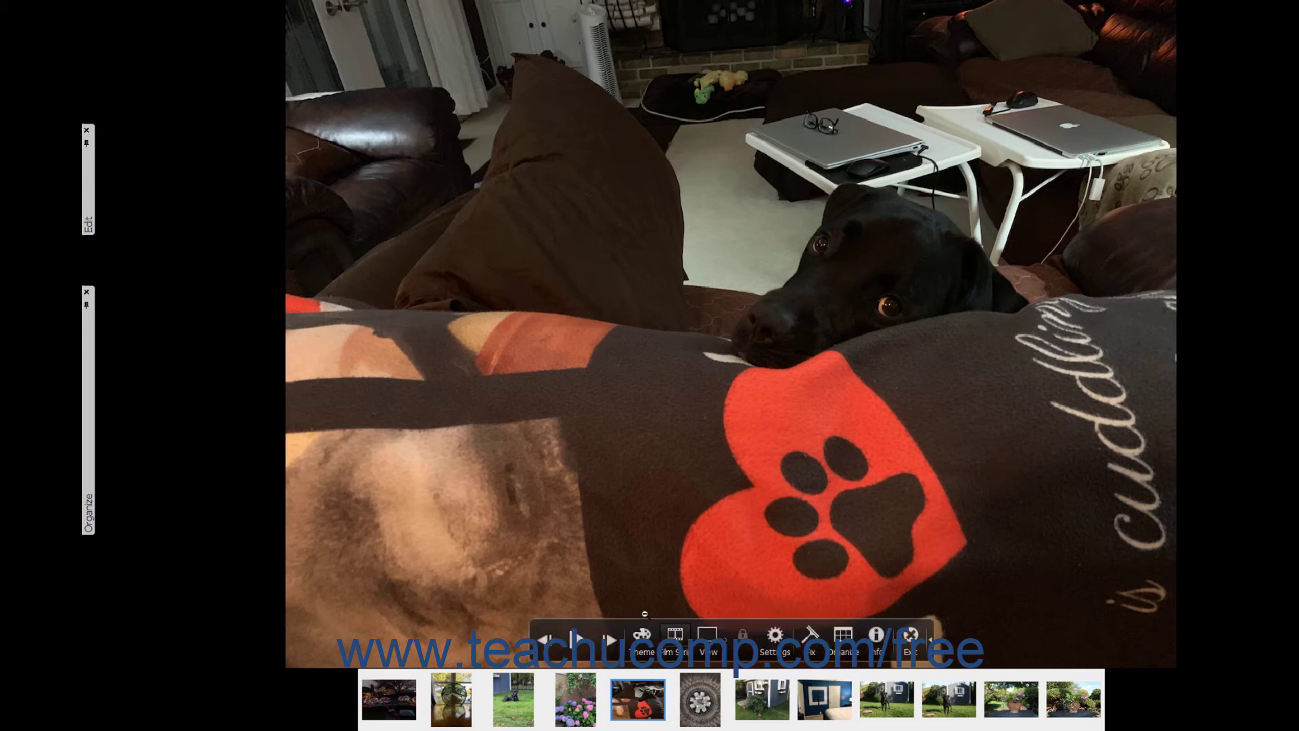
click(647, 454)
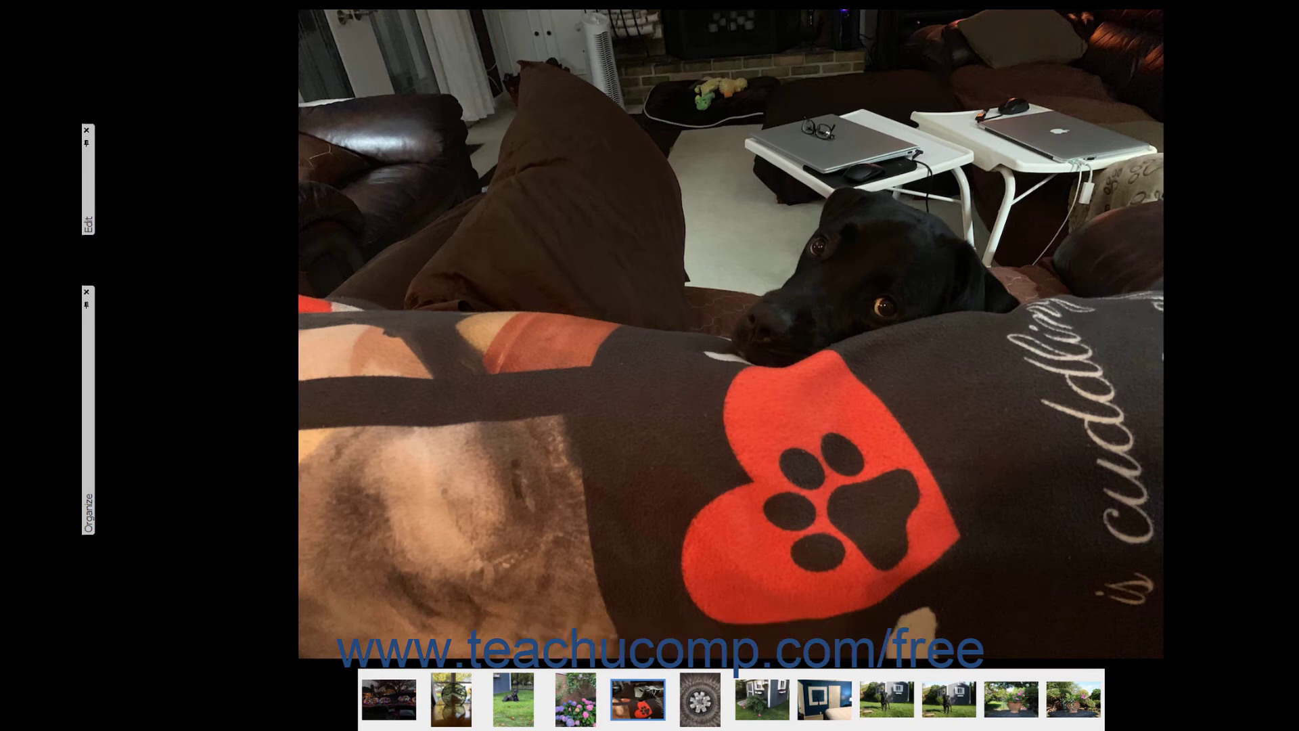
click(643, 400)
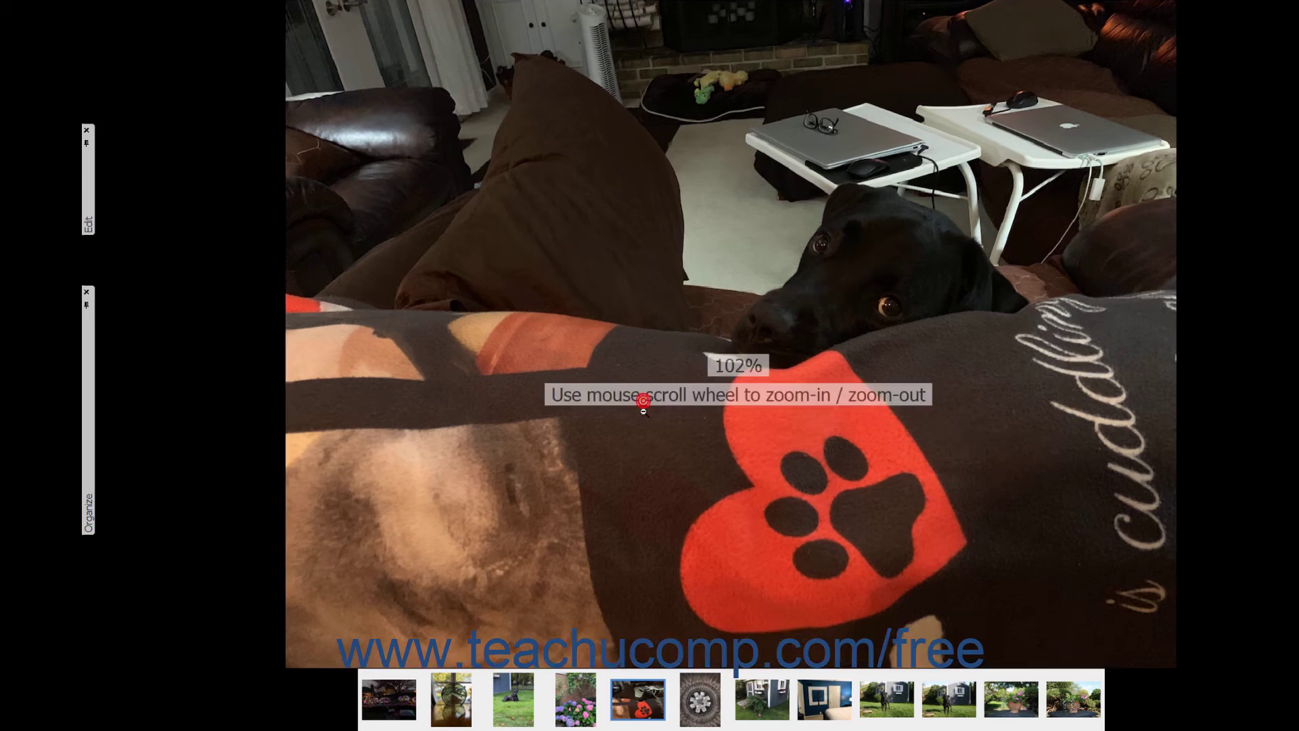
click(646, 443)
click(645, 442)
click(645, 443)
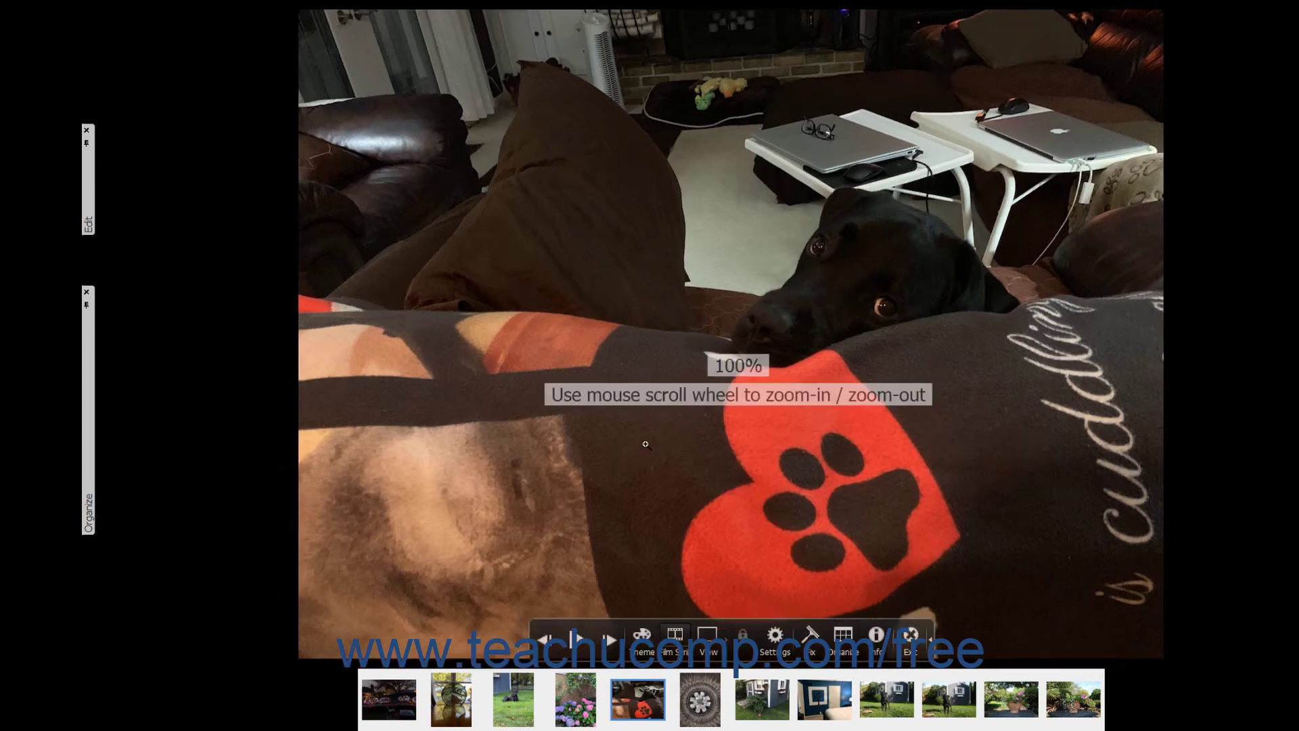
click(645, 444)
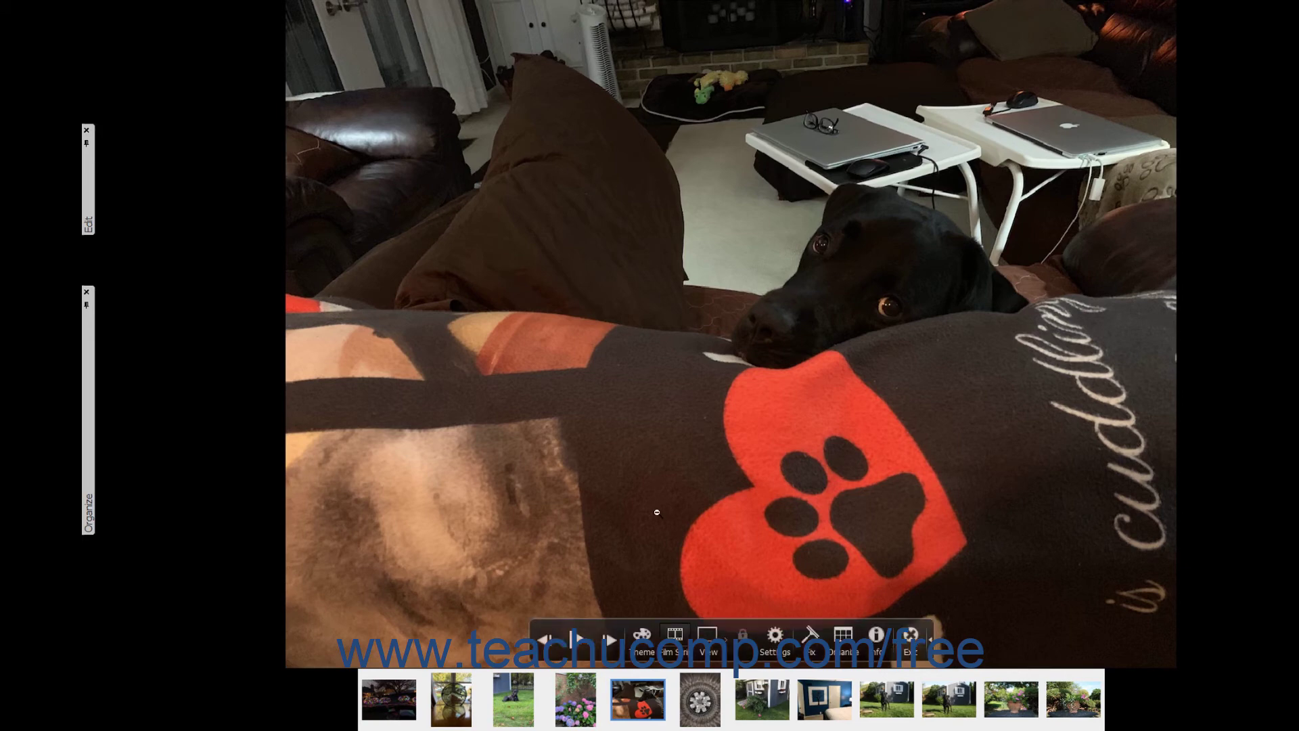
scroll(656, 512, down, 2)
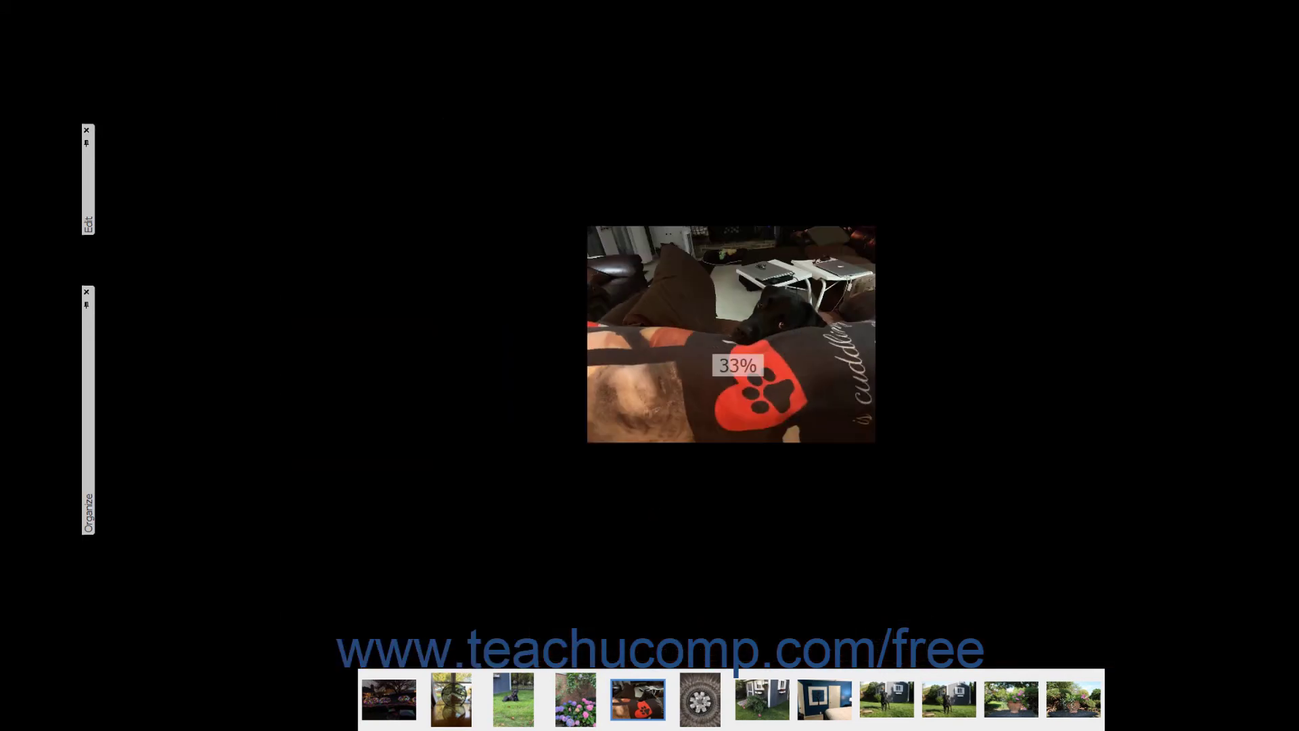
scroll(656, 512, up, 4)
scroll(656, 512, down, 2)
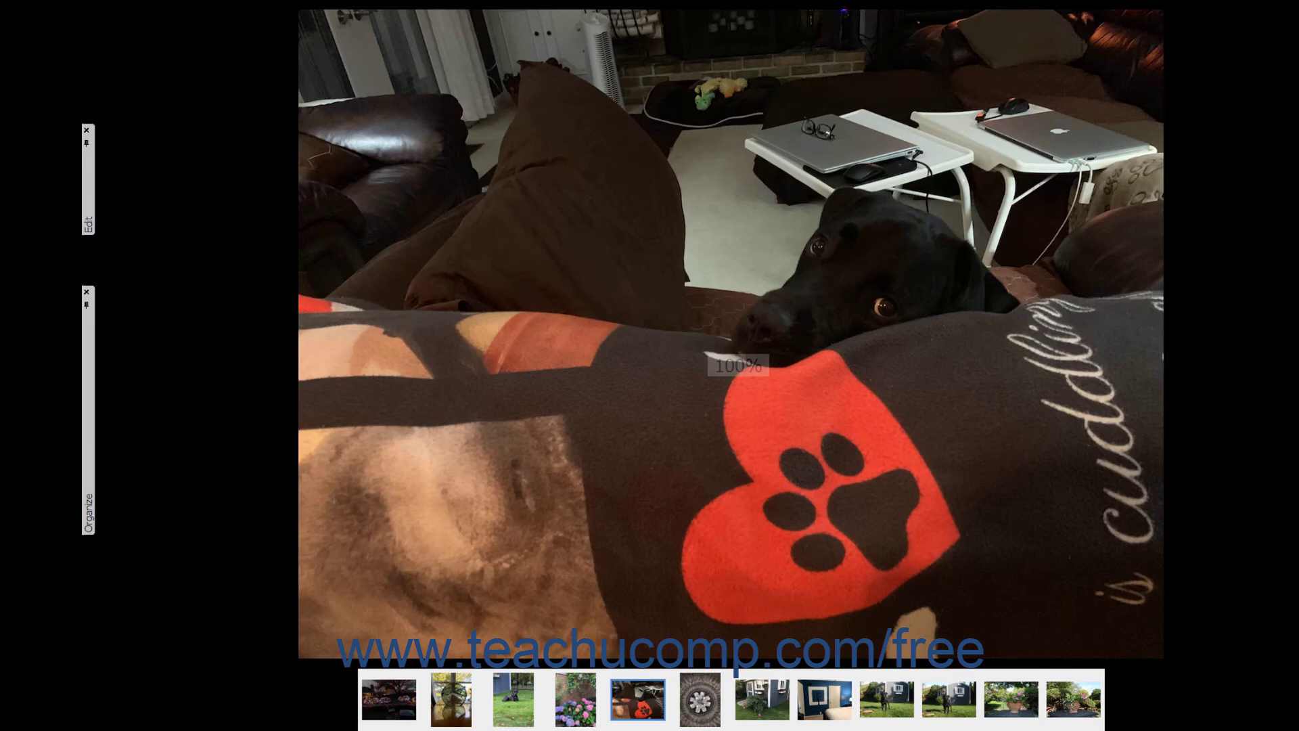
scroll(739, 320, up, 2)
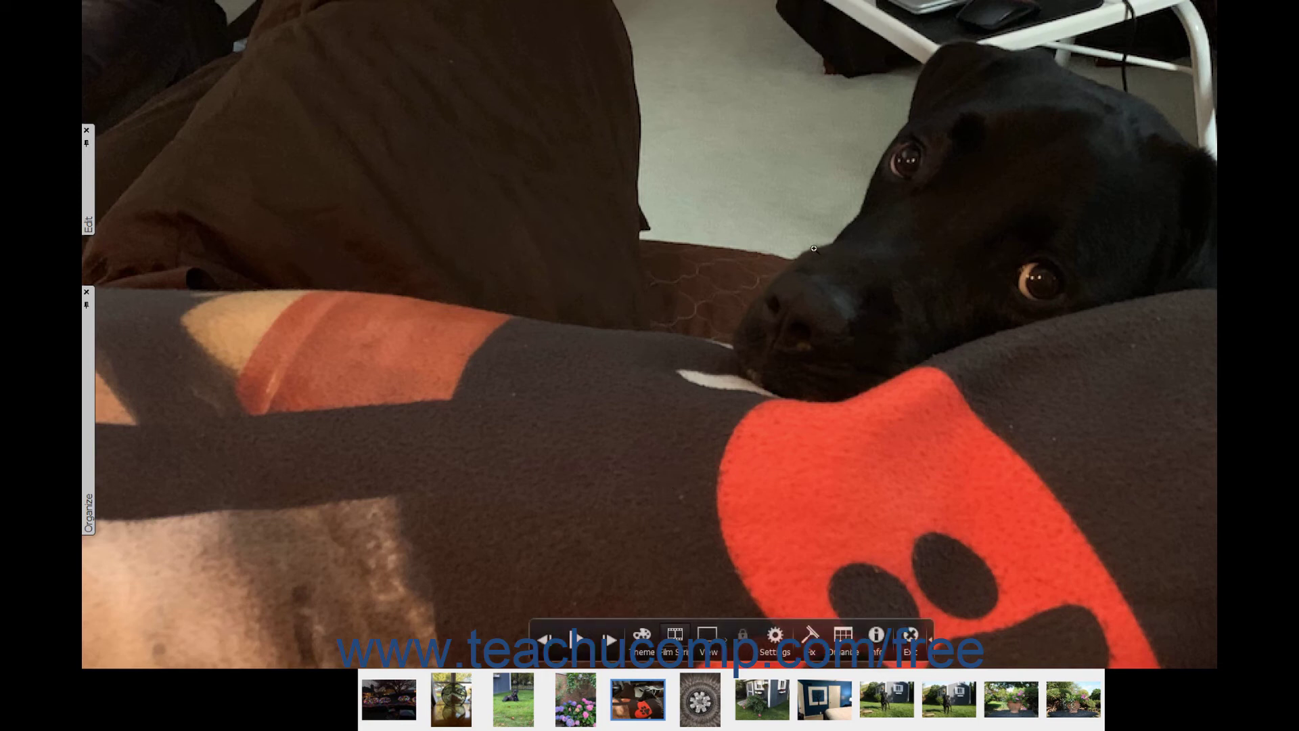
drag(819, 241, 614, 330)
click(608, 347)
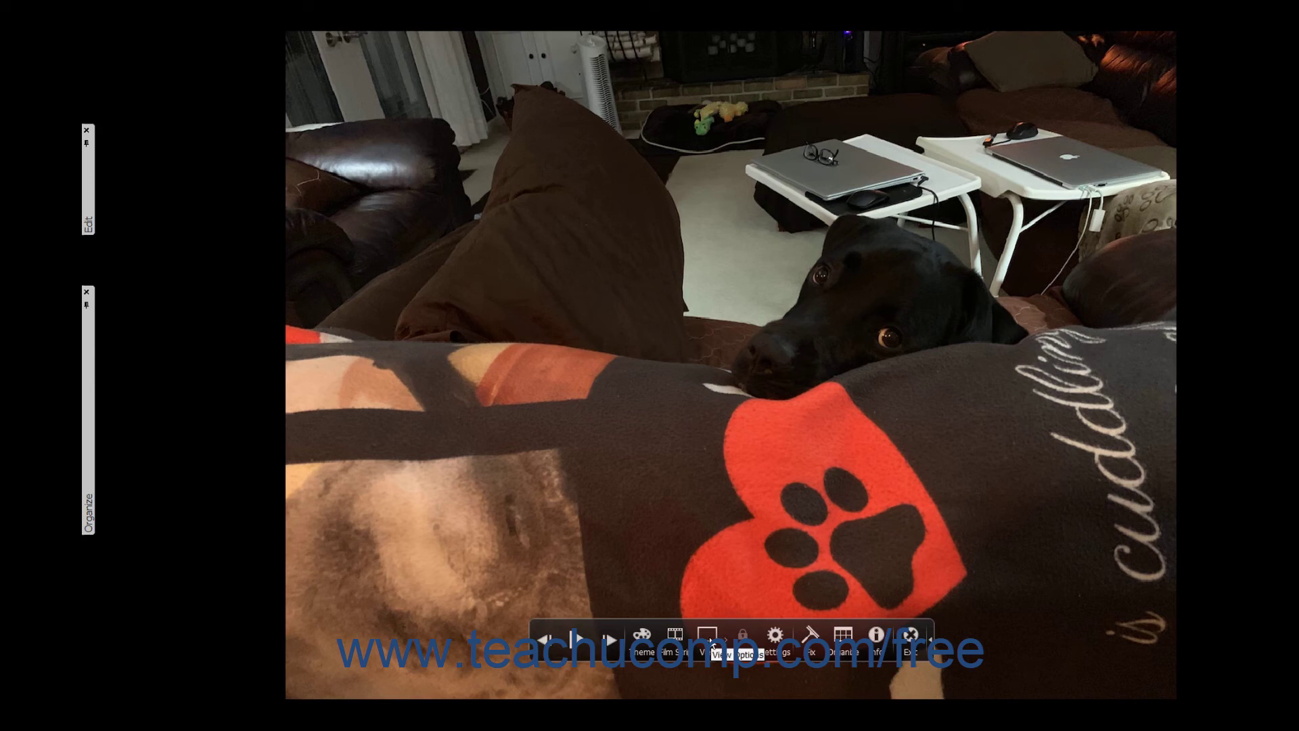
- Switch to Side by Side view, lock Sync zoom, and make the right chandelier photo active
click(711, 641)
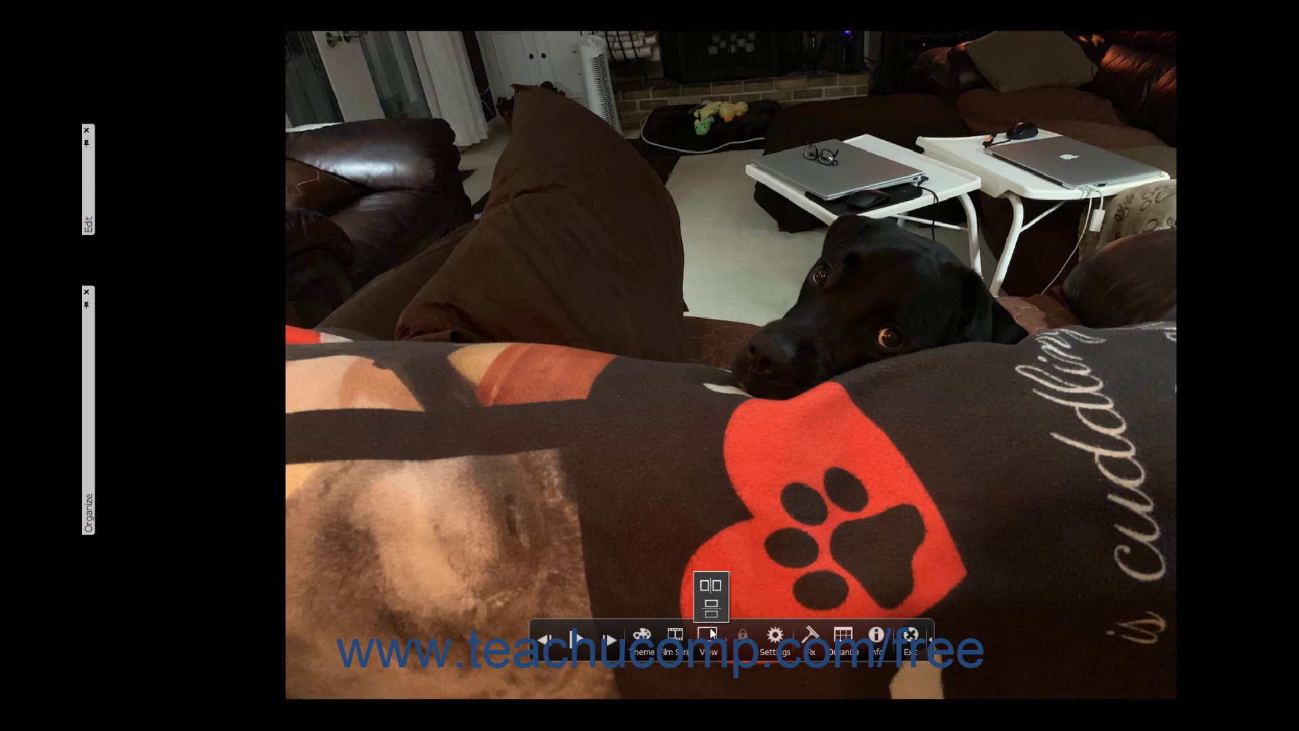
click(715, 587)
mouse_move(747, 515)
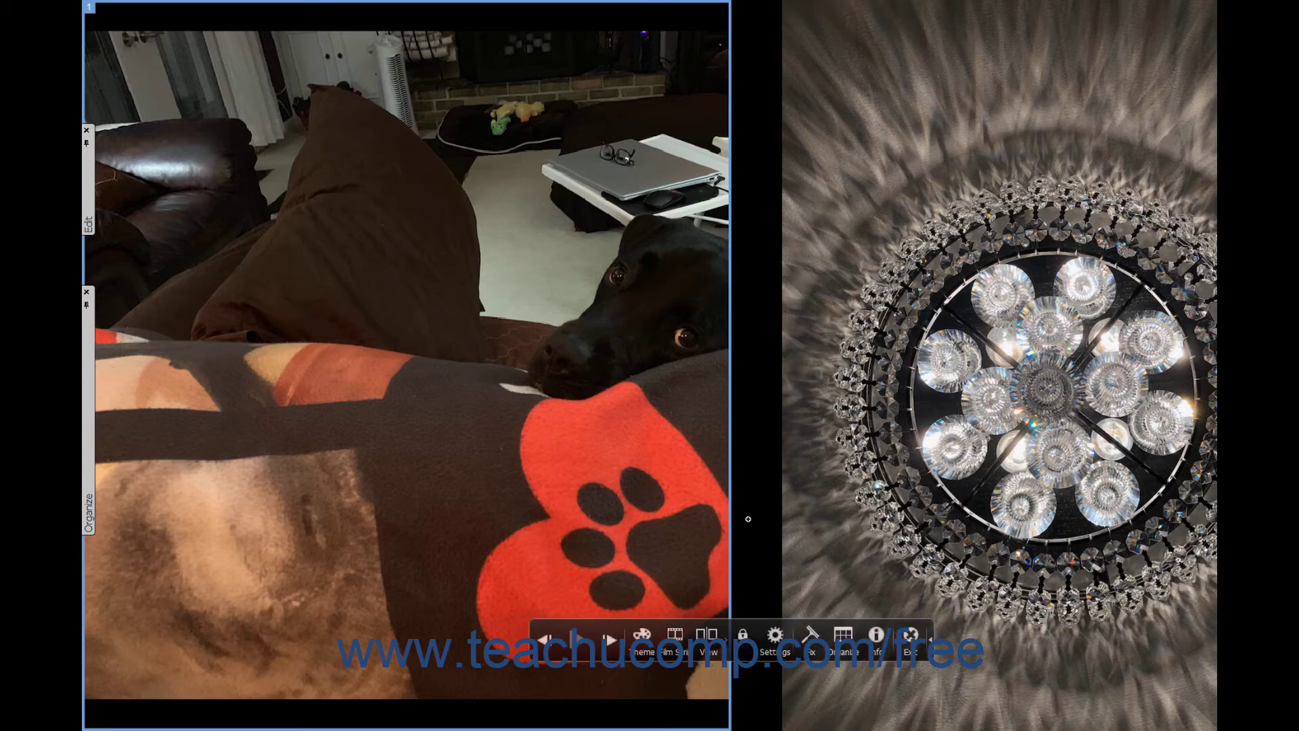
click(743, 636)
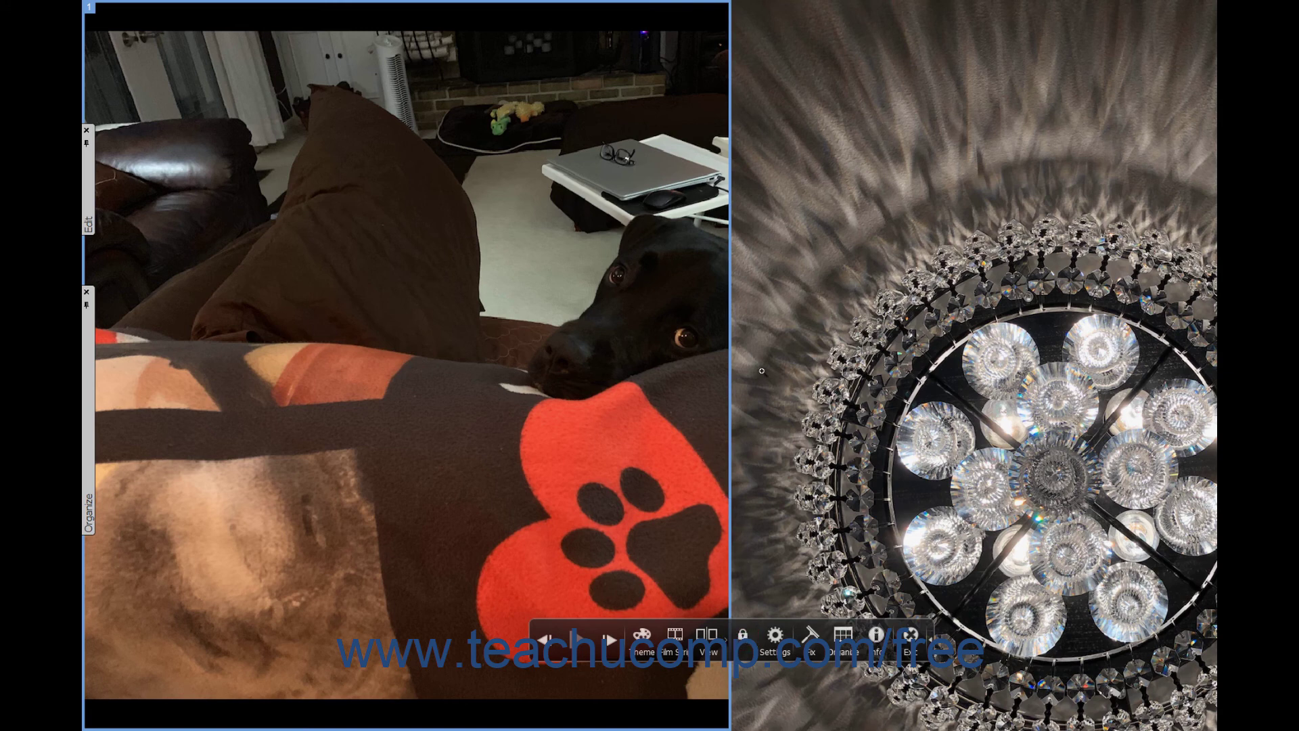
click(820, 356)
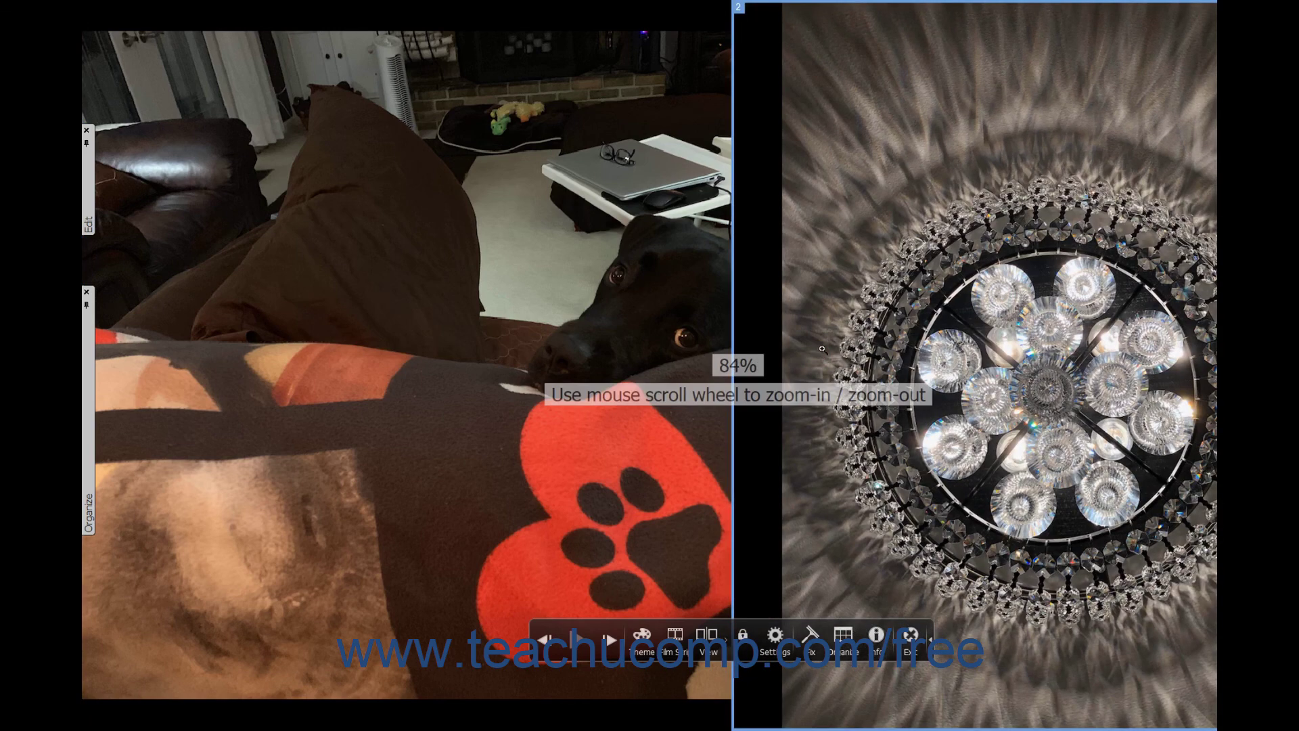